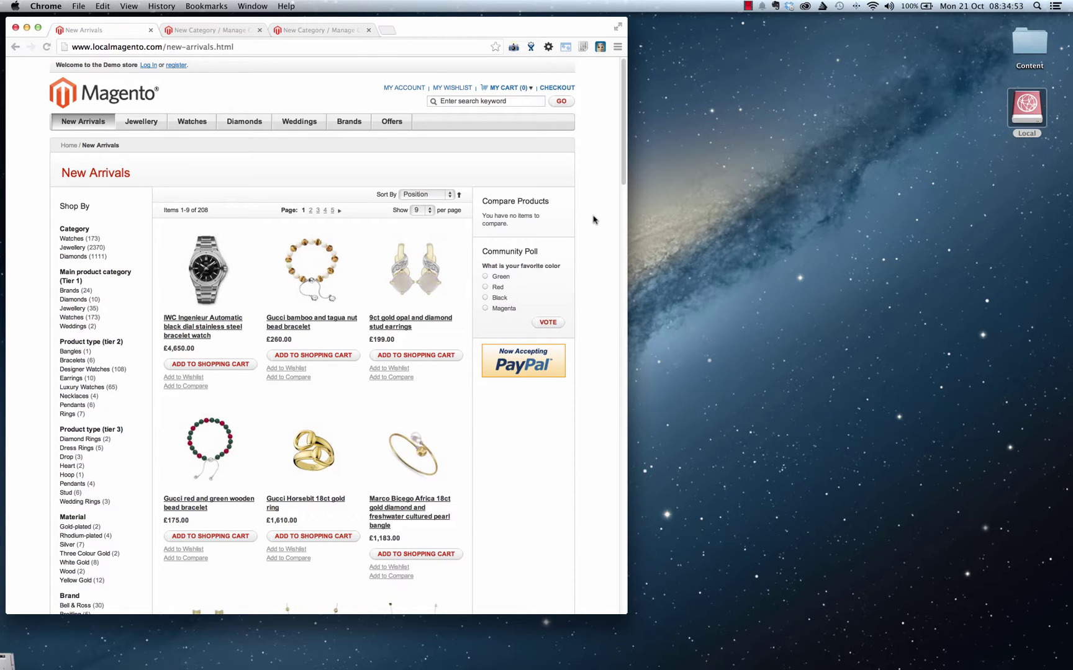
Step: Set French Cat 1 positions to 3, 5 and 6 for Red Shoe 5, Red Shoes 8 and Size 7, then save
left_click(315, 31)
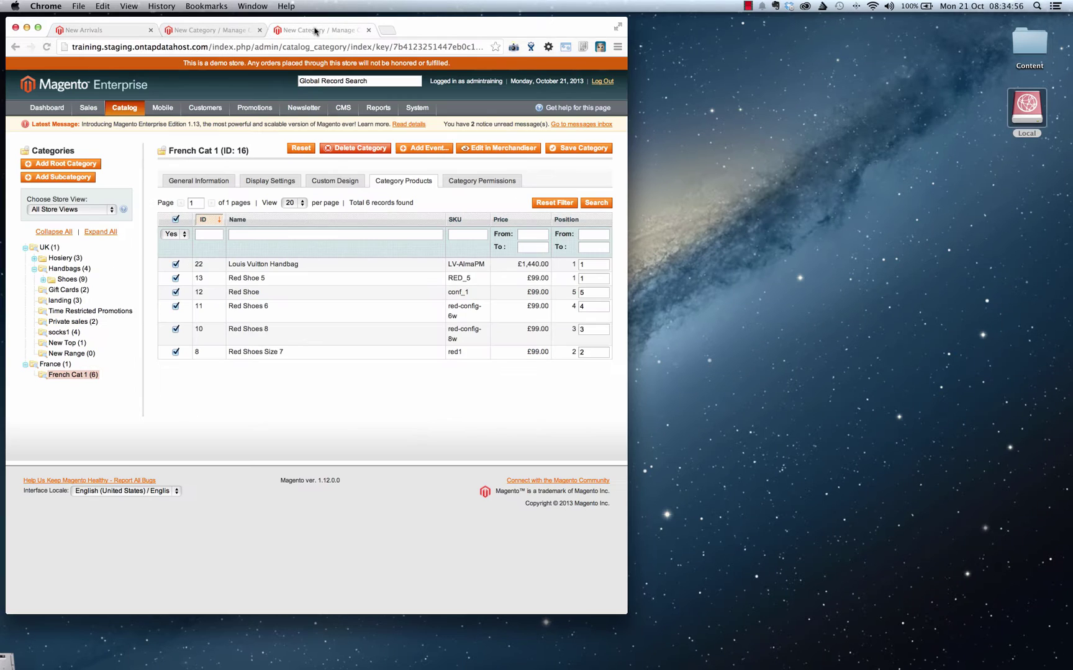
double_click(593, 277)
type("2")
key("BackSpace")
type("3")
double_click(582, 330)
type("5")
double_click(592, 352)
type("6")
left_click(579, 149)
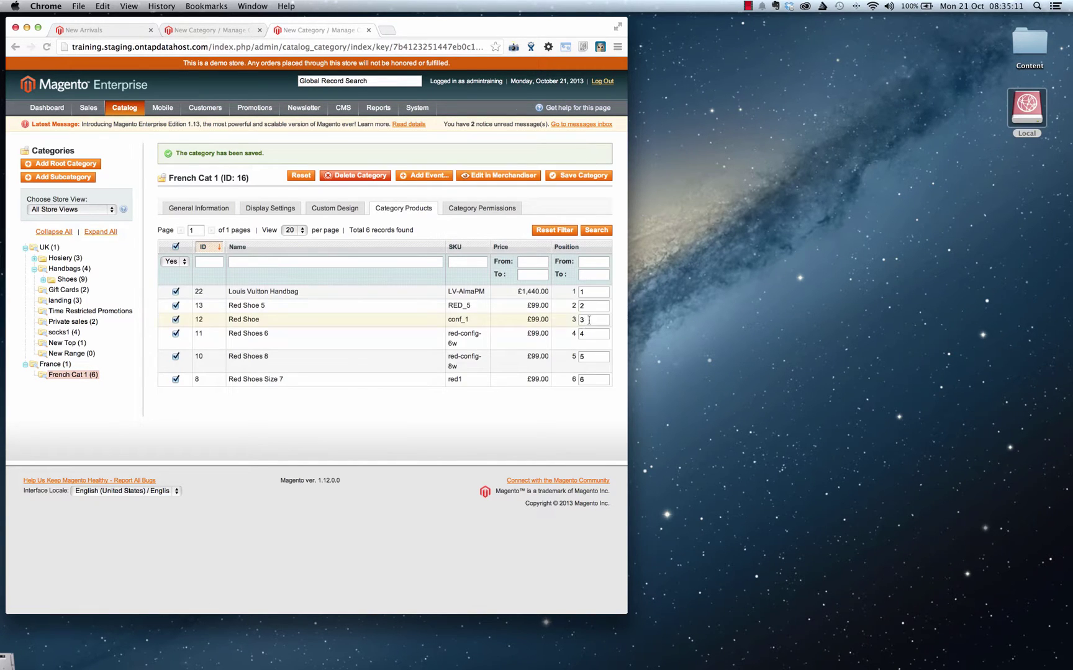
Step: Enter positions 23 and 4 for the next products and save the category again
key("Tab")
type("2")
type("3")
key("Tab")
type("4")
left_click(587, 176)
Step: Scroll through the New Arrivals storefront page
left_click(115, 31)
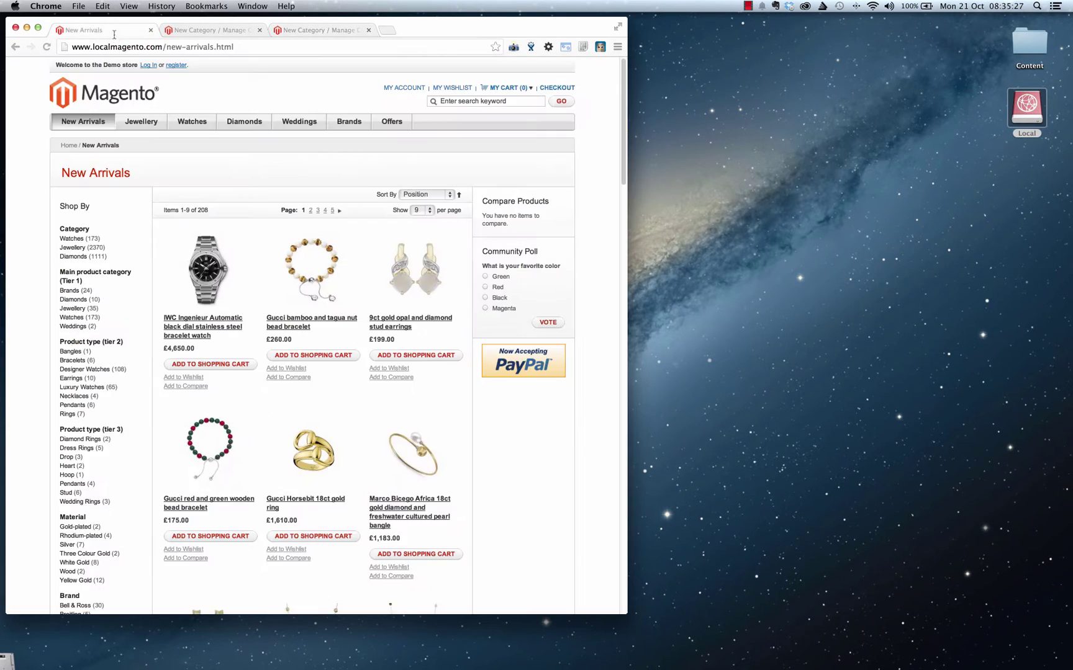
scroll(215, 260, "down", 5)
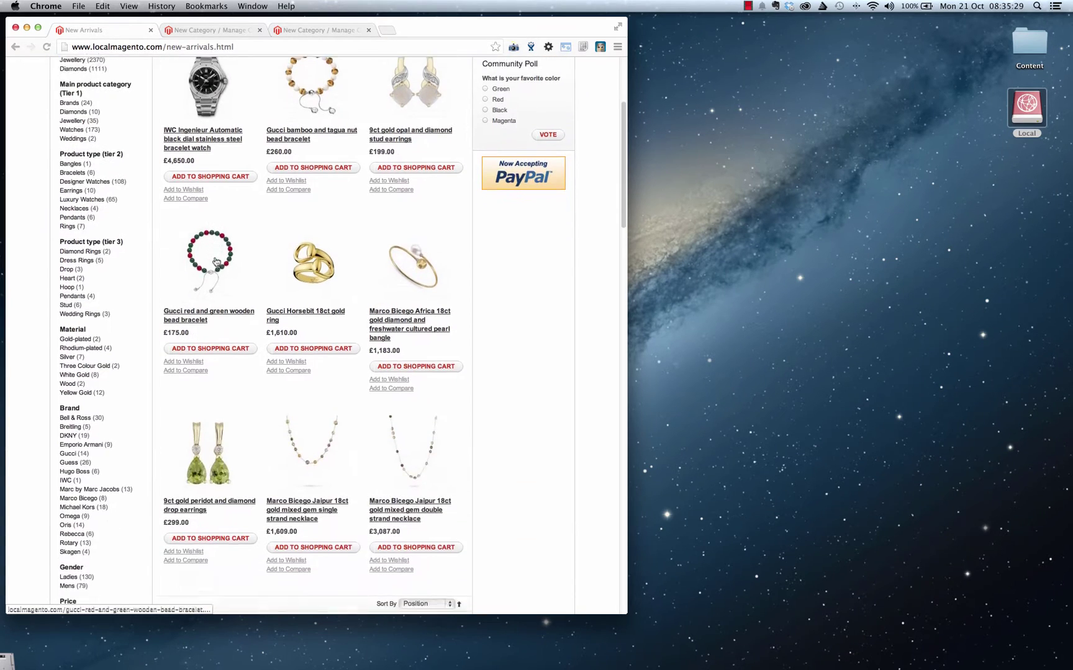
scroll(216, 261, "up", 8)
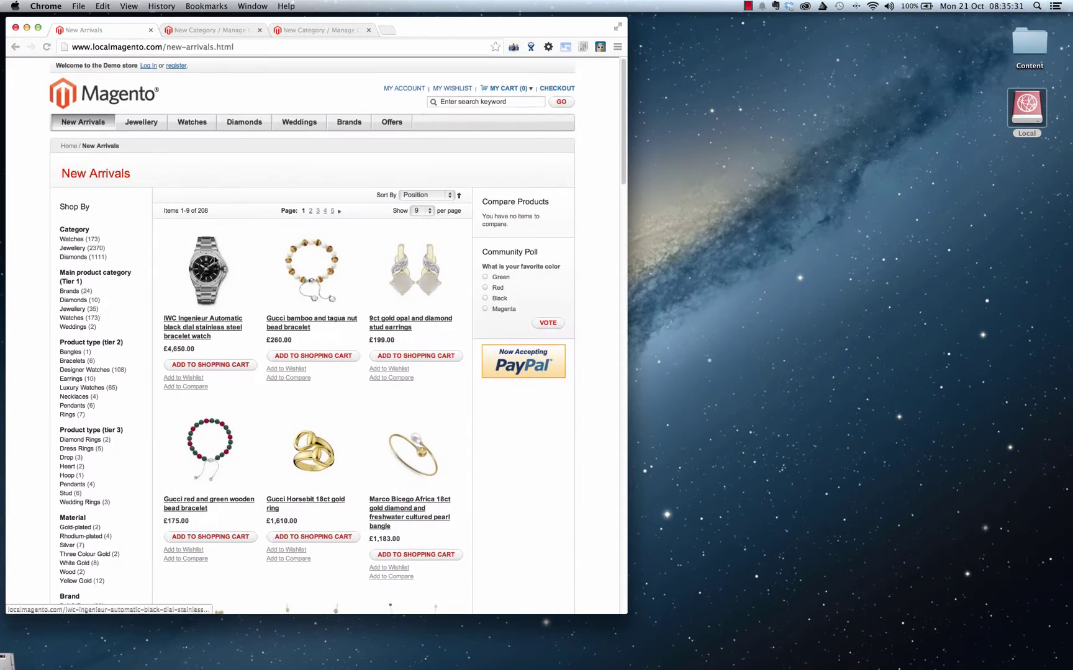
Step: Open admin New Arrivals, review its General, Display, Custom Design and Products tabs, ending on Visual Merchandiser
left_click(194, 29)
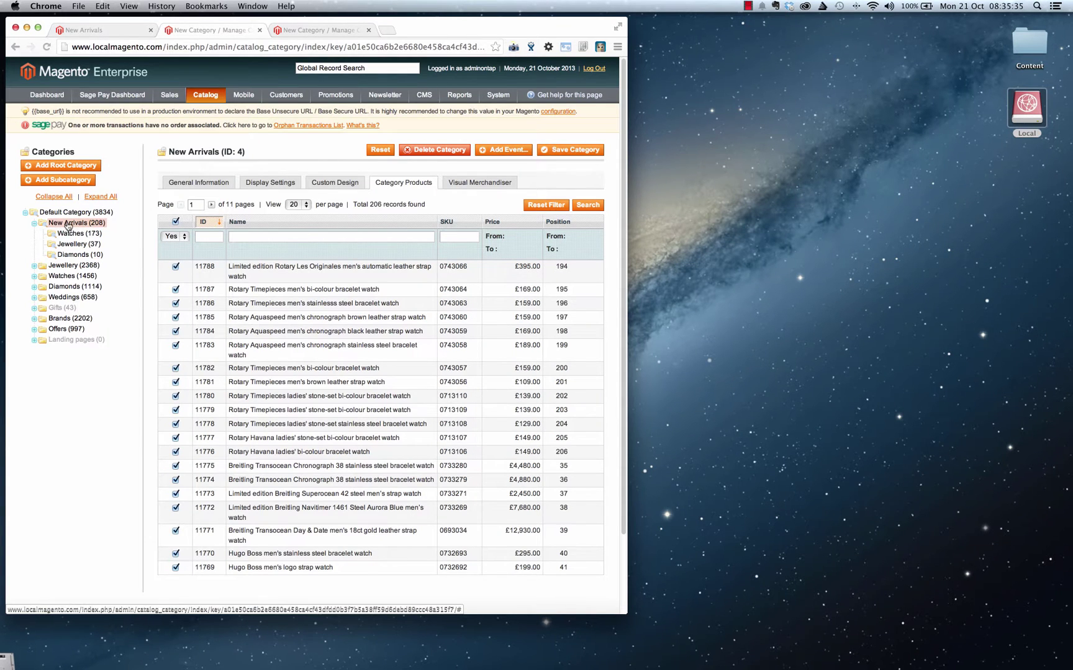
left_click(199, 183)
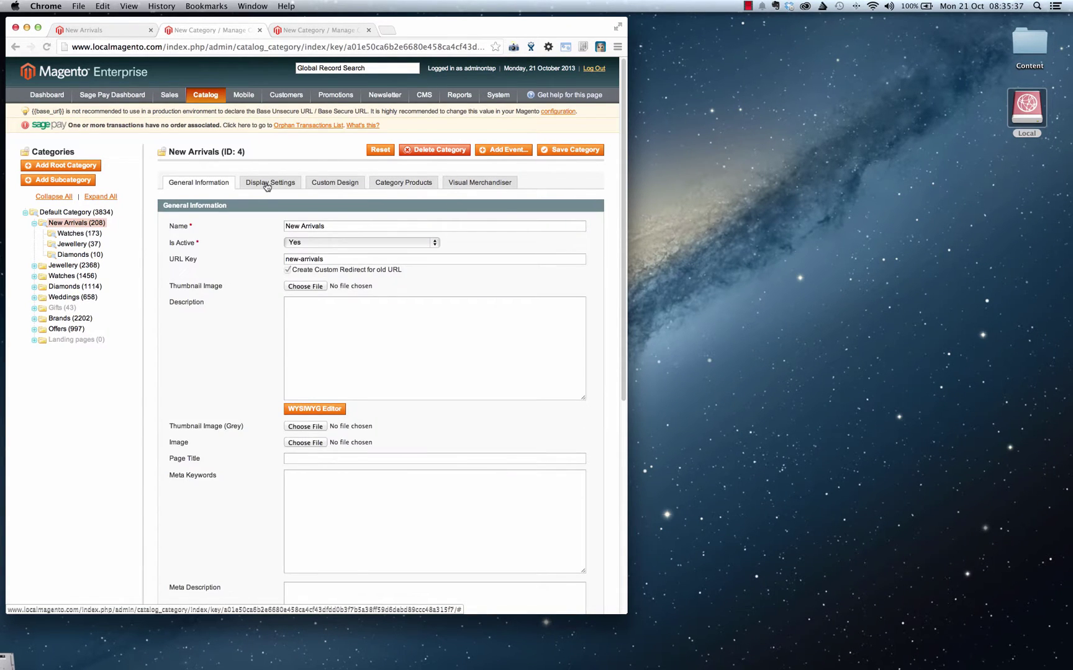
left_click(267, 186)
left_click(320, 185)
left_click(380, 185)
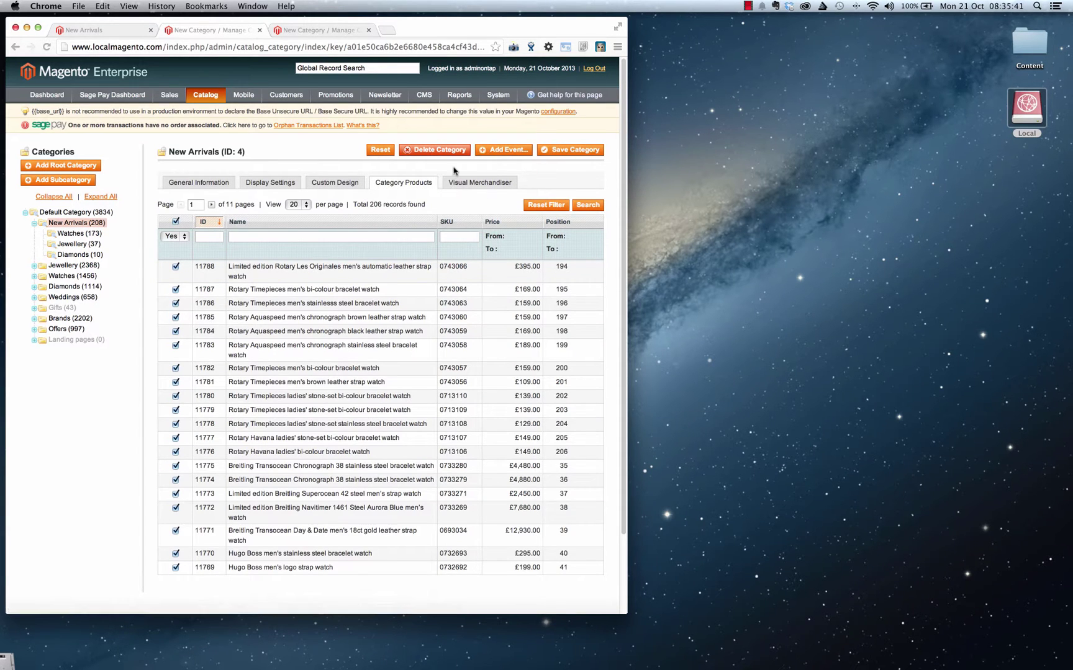
left_click(494, 185)
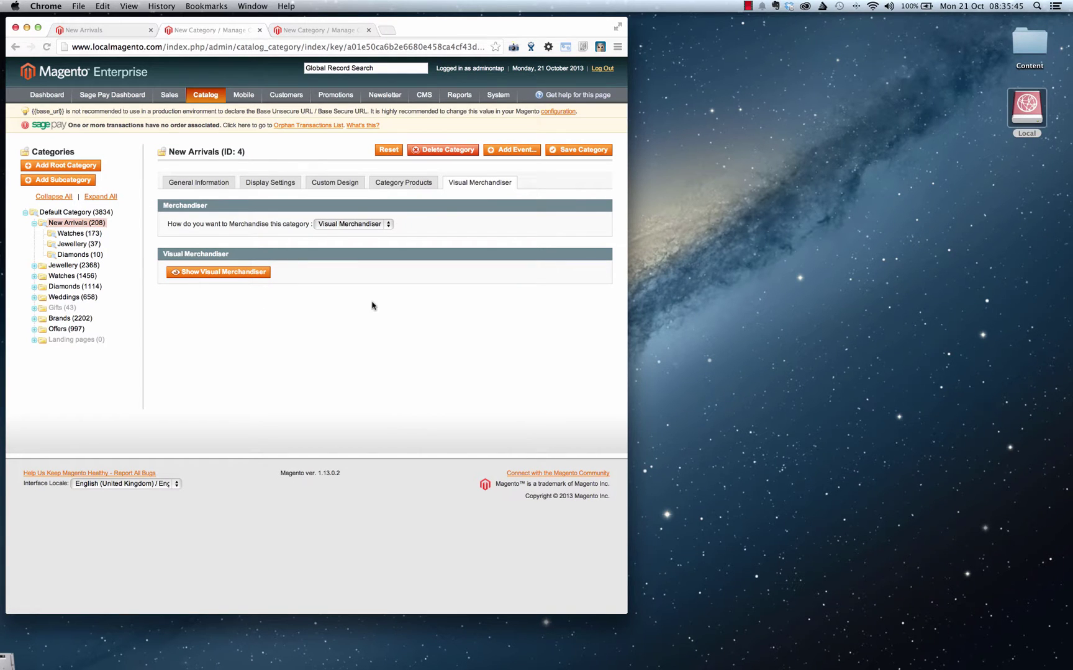
Step: Launch Visual Merchandiser, move the Gucci bamboo bracelet to first, save, and reload the storefront
left_click(233, 276)
left_click_drag(291, 22, 705, 32)
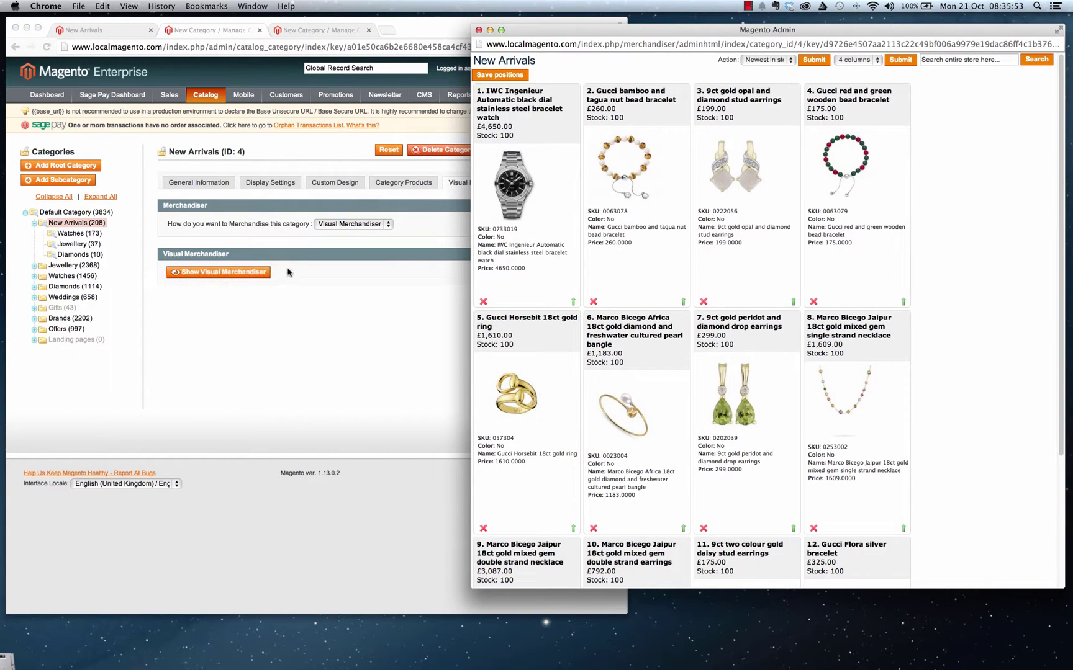
left_click(100, 30)
left_click(795, 30)
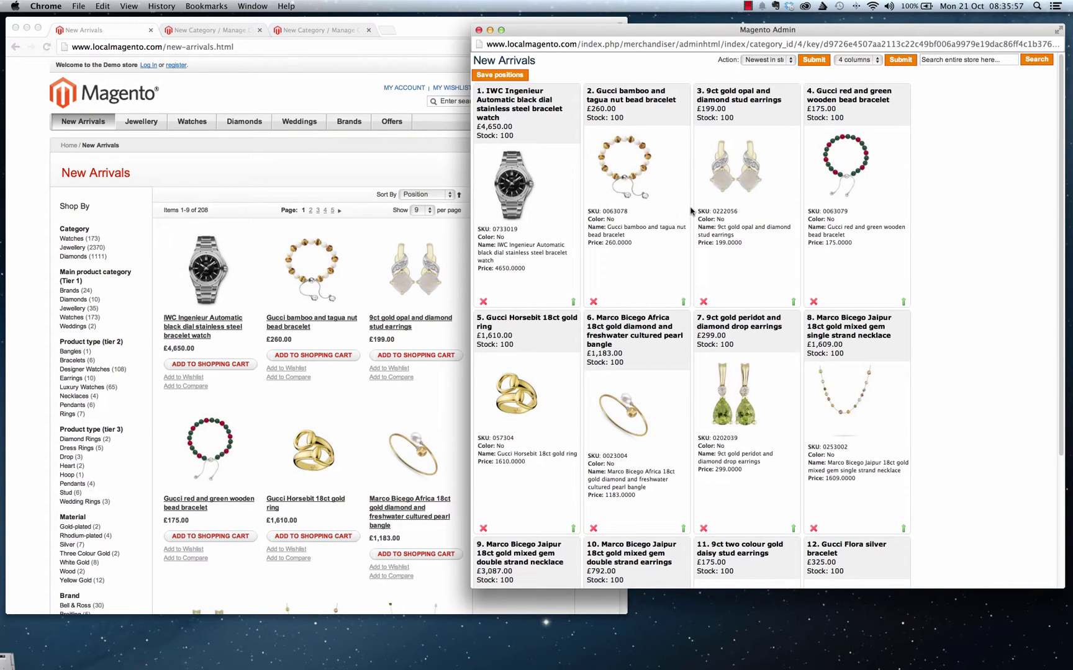
left_click_drag(627, 100, 491, 104)
left_click(498, 75)
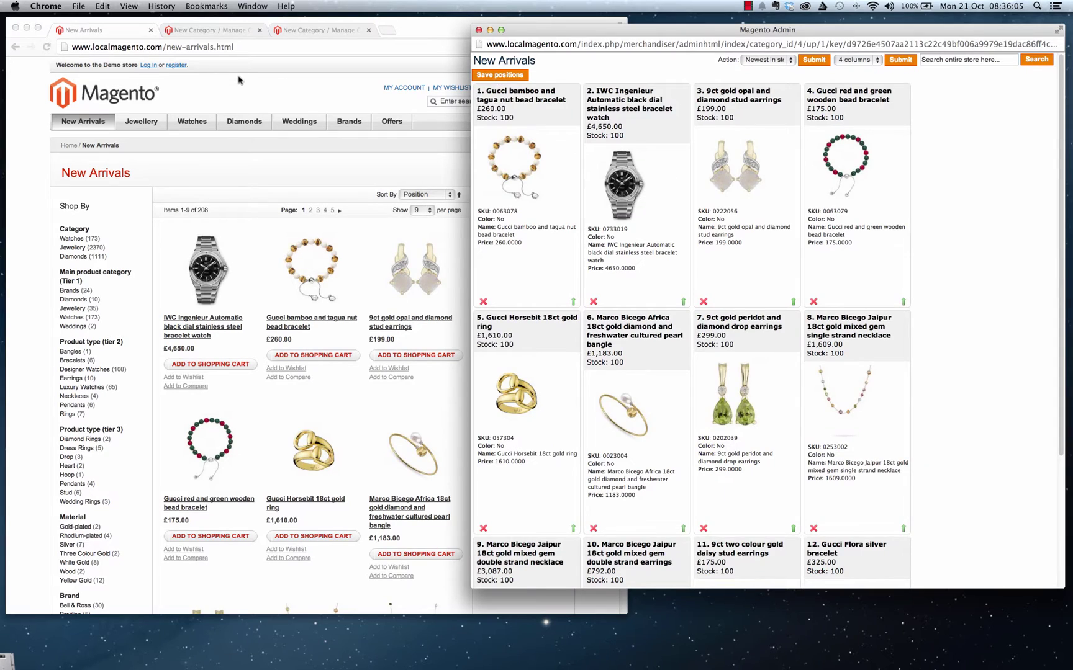
left_click(47, 48)
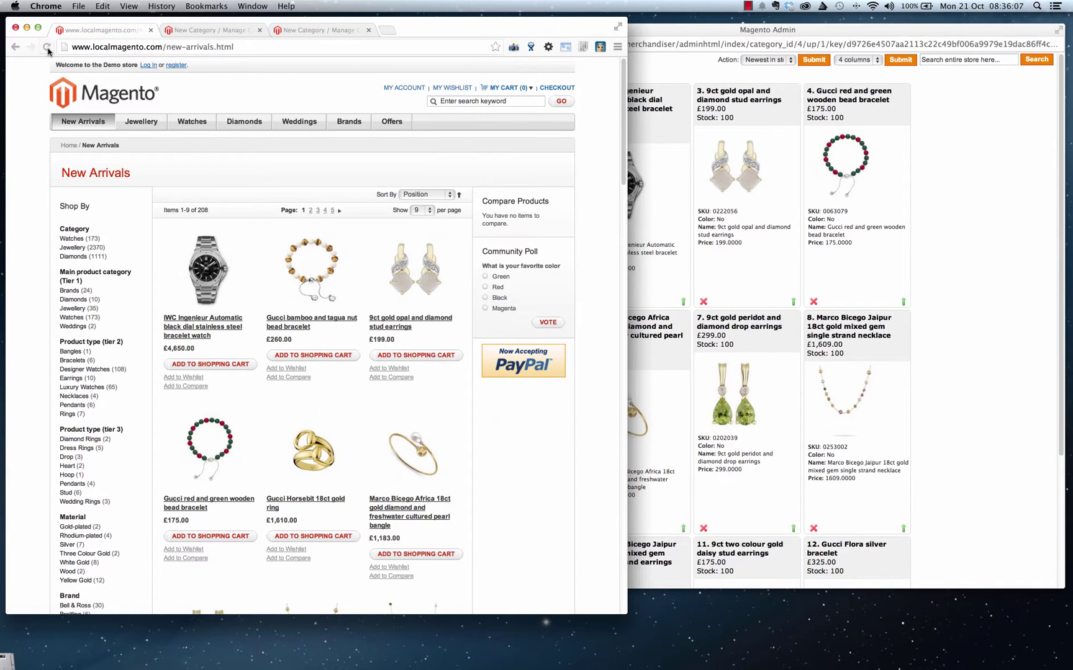
left_click(47, 49)
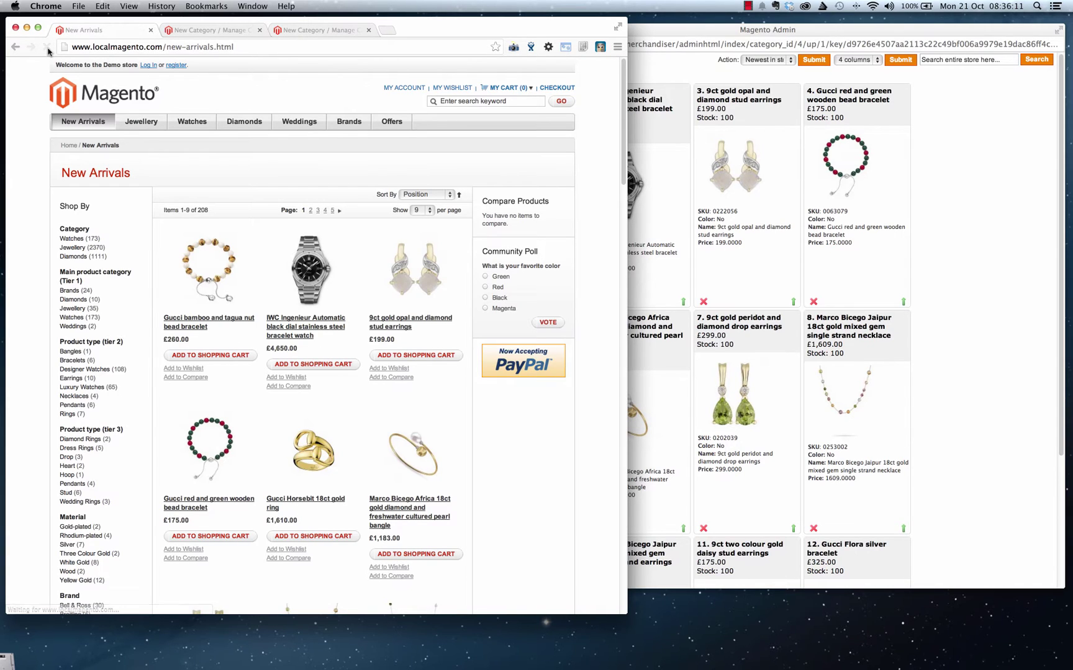
Step: Put the peridot drop earrings first and the single-strand necklace third, save, and reload the storefront
left_click(958, 153)
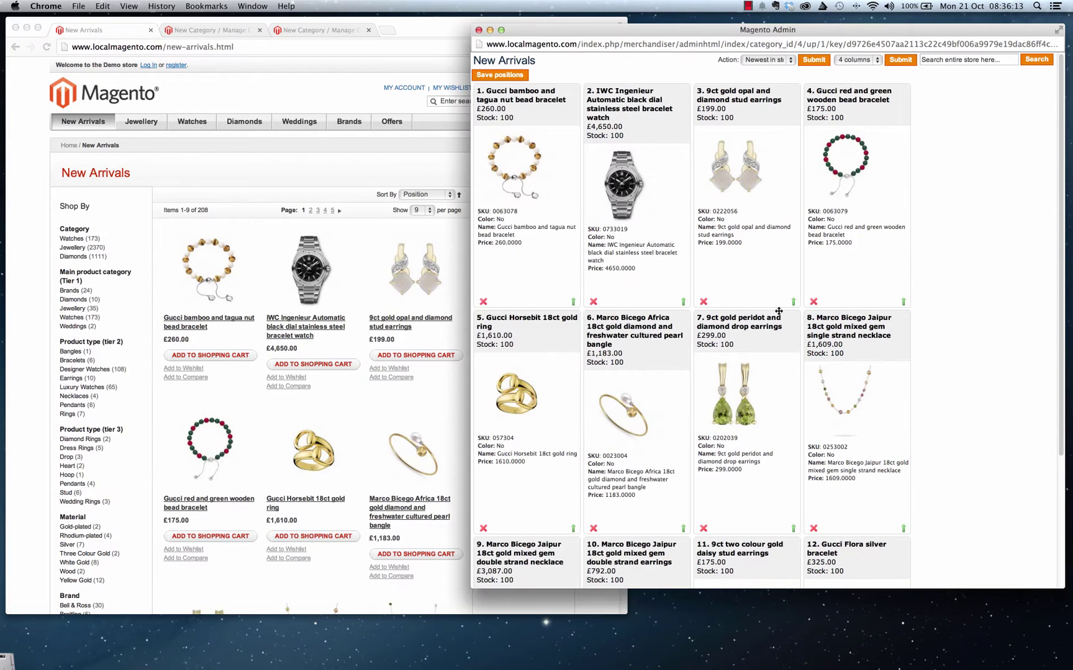
left_click_drag(757, 323, 503, 119)
left_click_drag(625, 332, 627, 149)
scroll(733, 263, "down", 3)
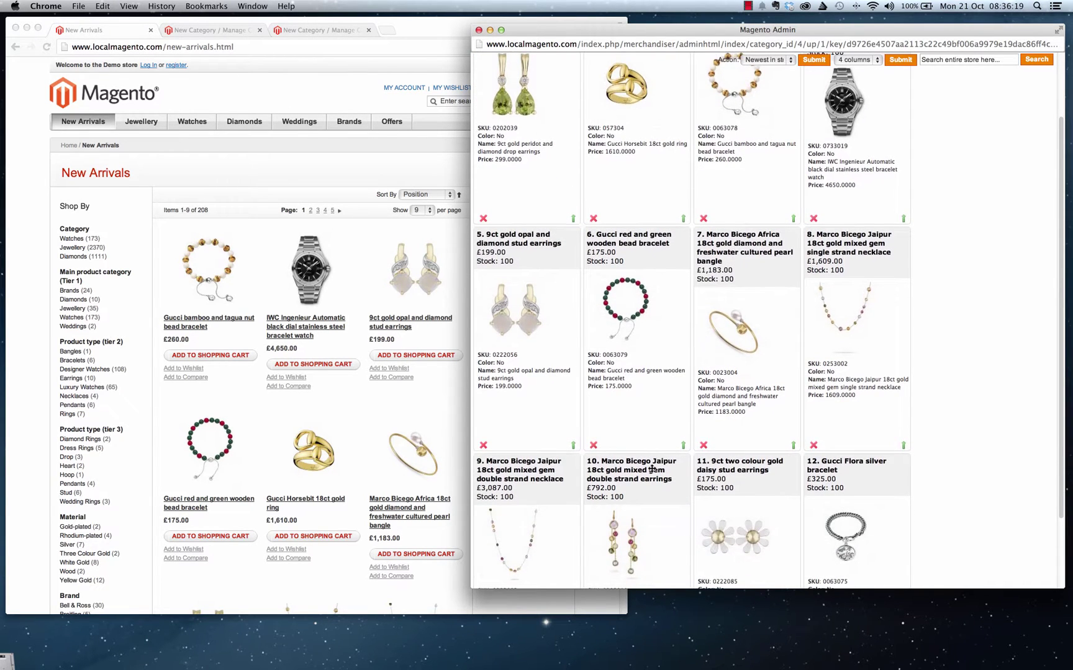
scroll(650, 470, "up", 3)
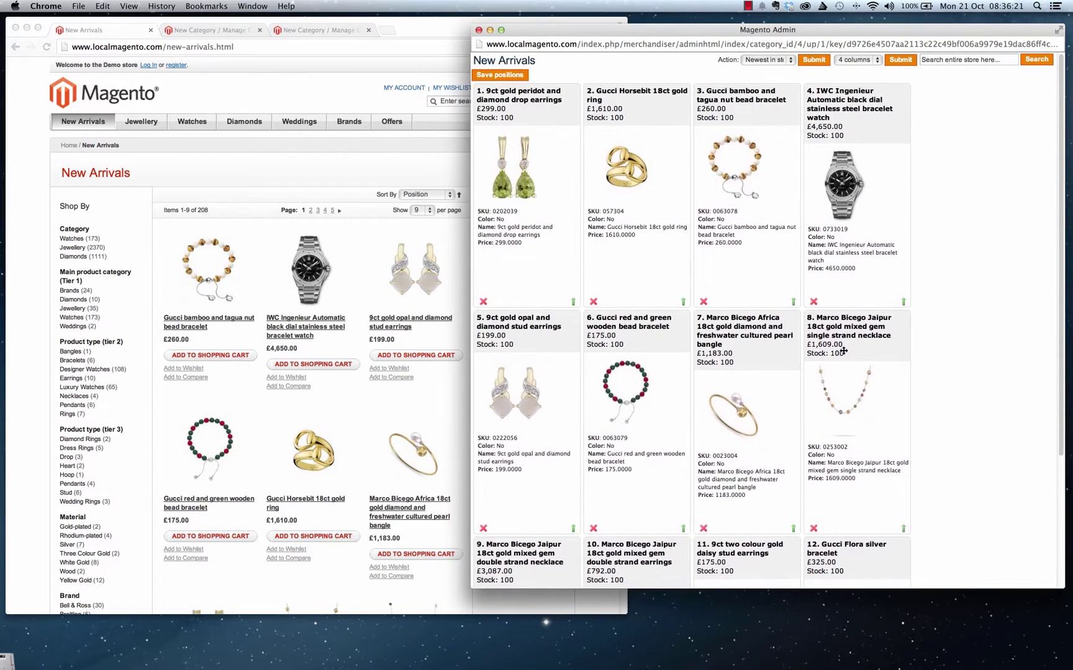
left_click_drag(844, 372, 704, 152)
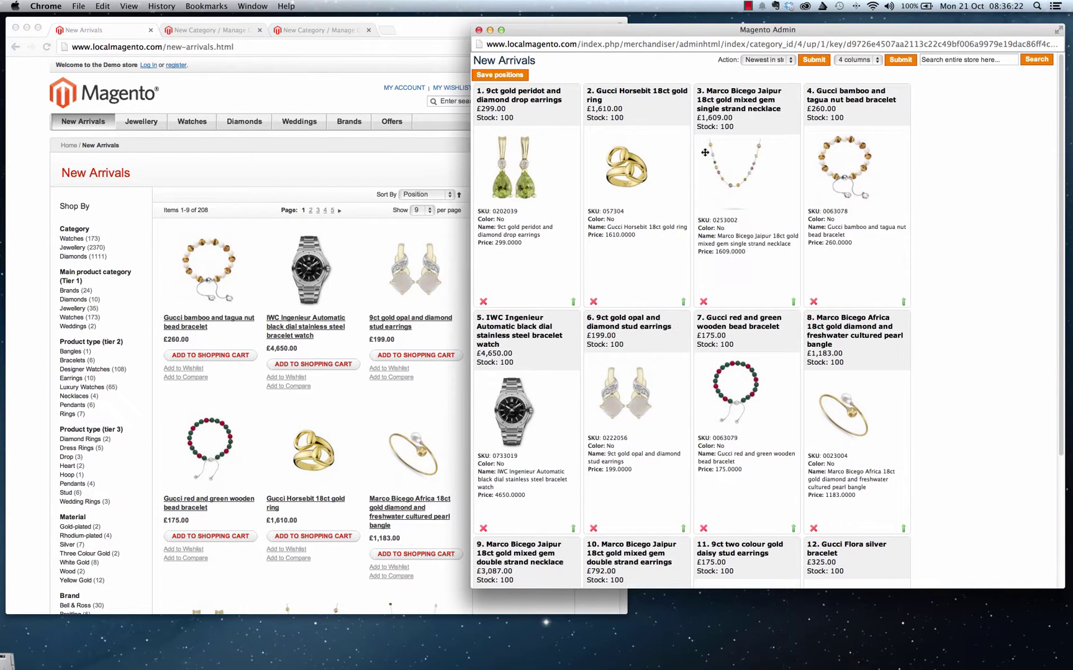
left_click(499, 75)
left_click(47, 48)
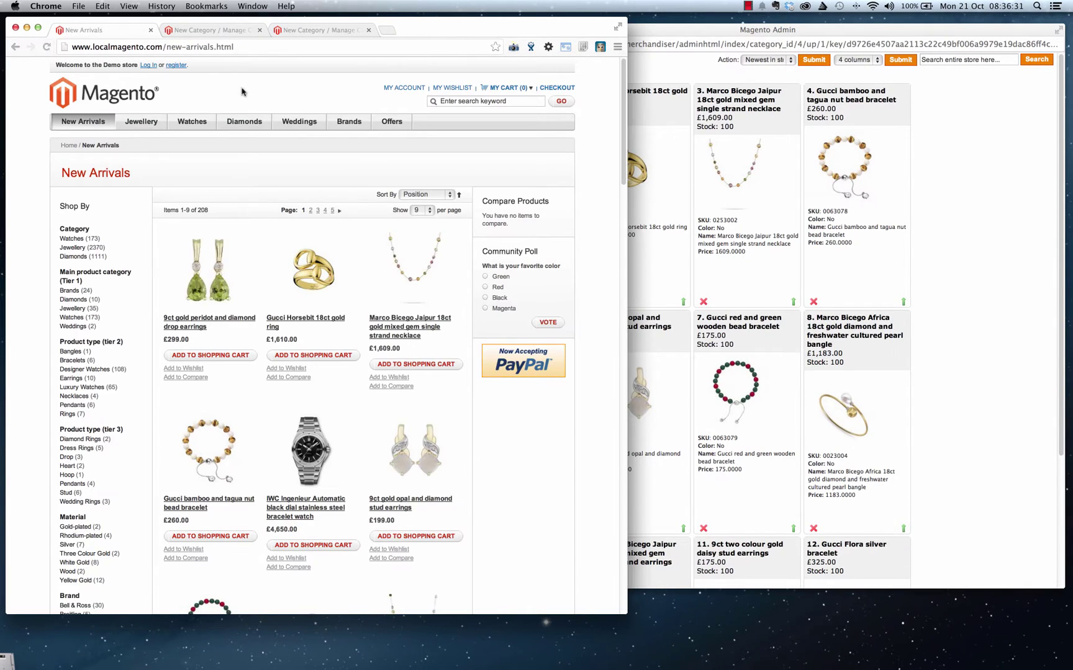
Step: Move the aquamarine earrings, Rebecca N.14 rose bracelet and item 17 up one place each
left_click(965, 218)
scroll(965, 218, "down", 5)
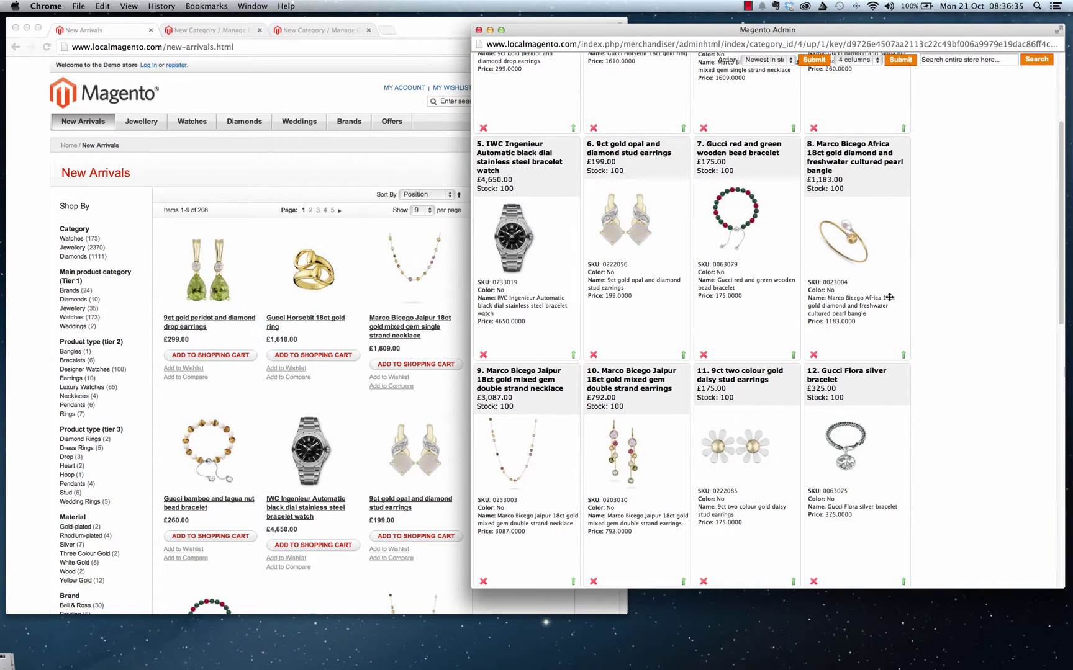
scroll(897, 296, "down", 7)
scroll(897, 296, "down", 7)
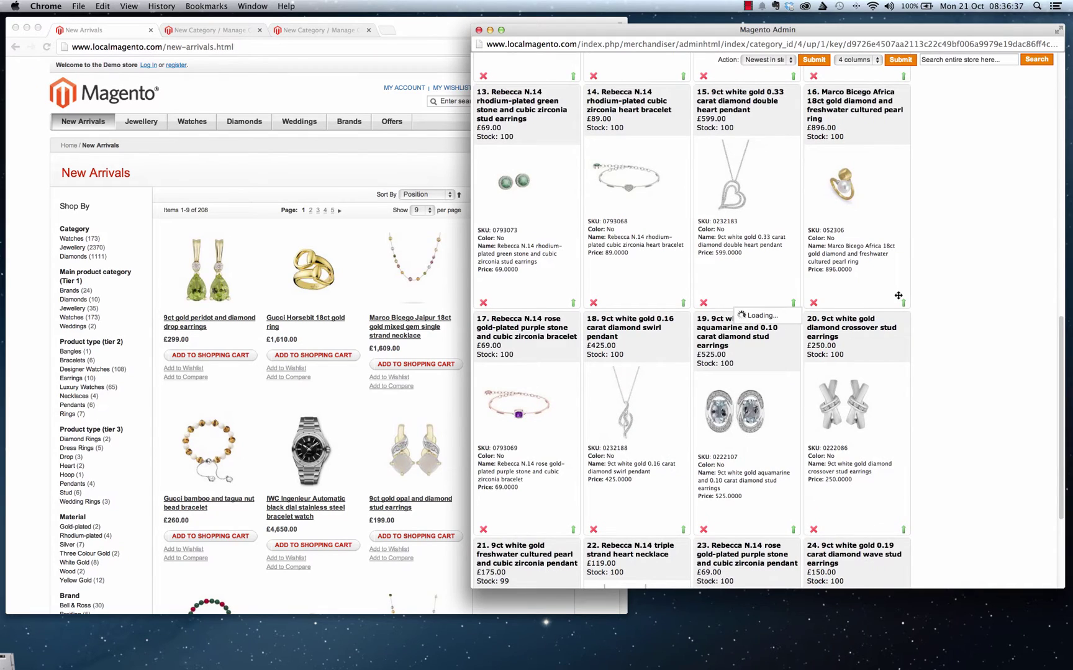
scroll(898, 295, "down", 4)
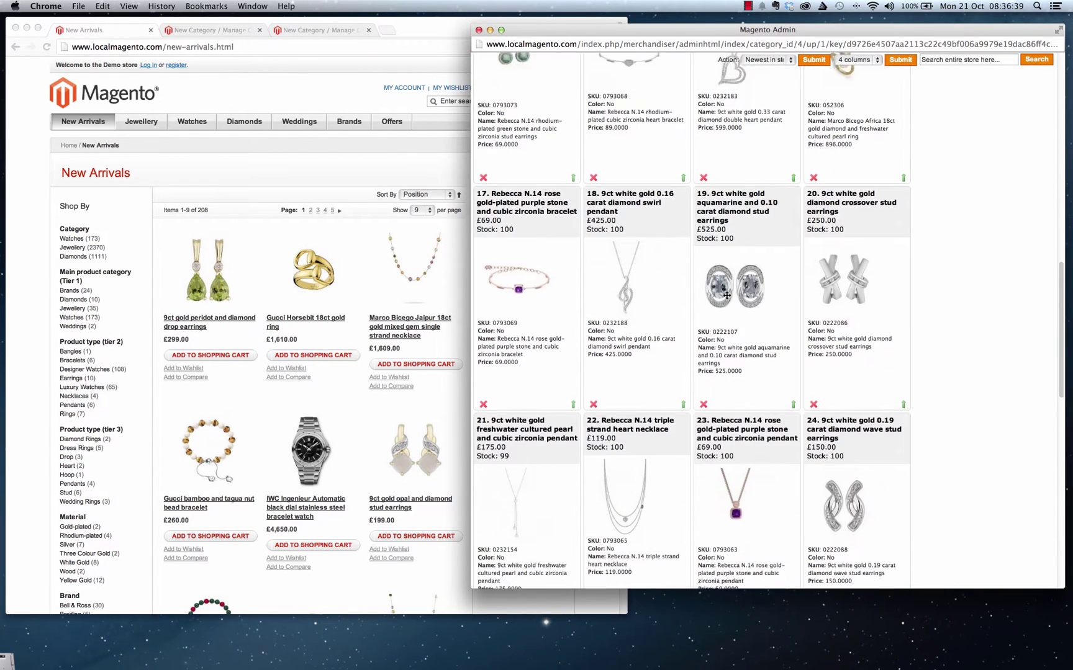
left_click(793, 395)
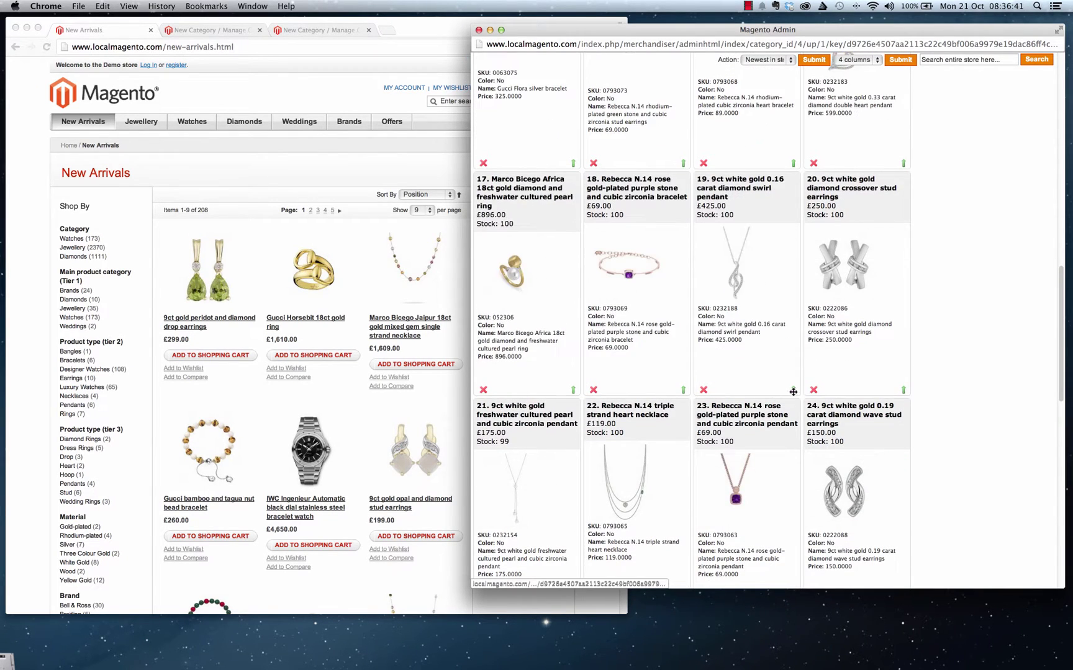
left_click(683, 389)
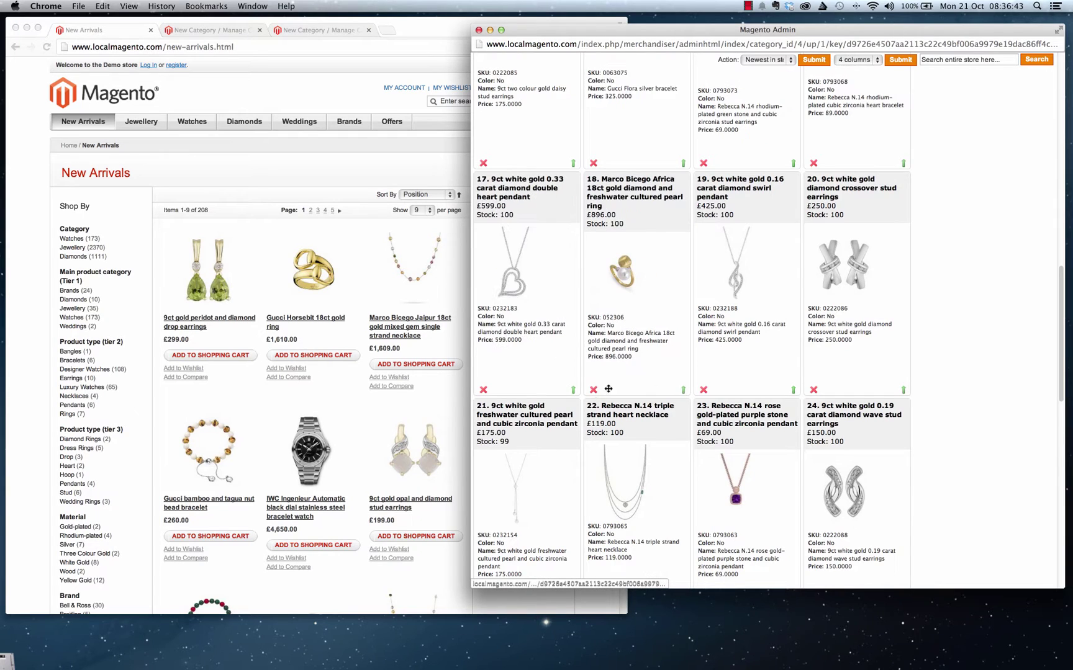
left_click(572, 390)
scroll(646, 435, "down", 4)
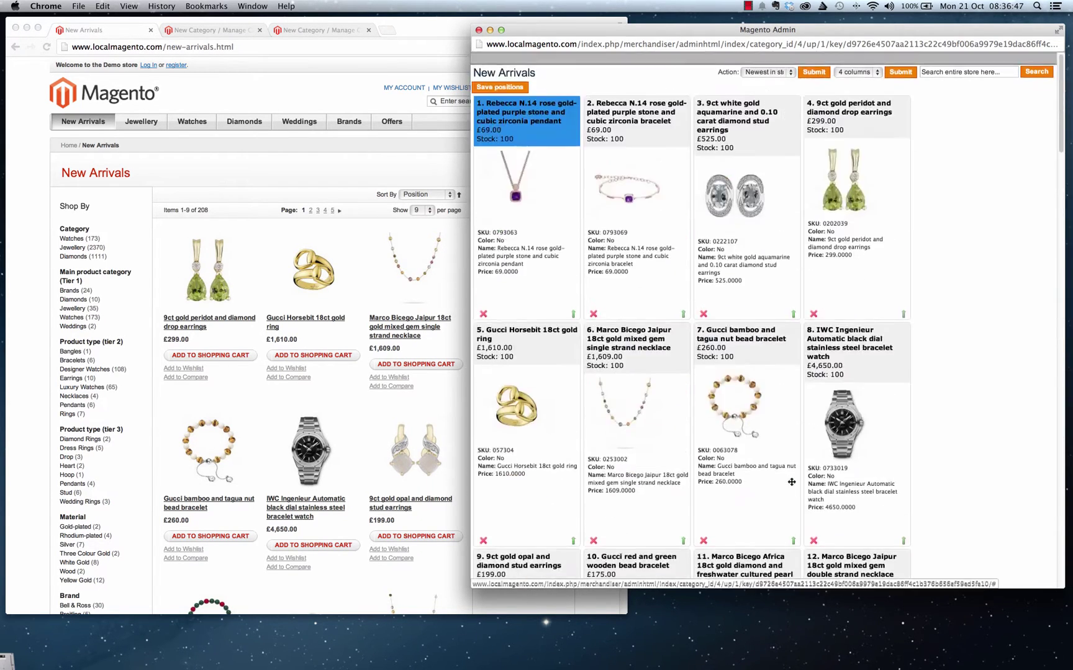
scroll(791, 481, "down", 1)
Step: Drag the aquamarine stud earrings into first place, save, reload the storefront, and return to admin
left_click(724, 104)
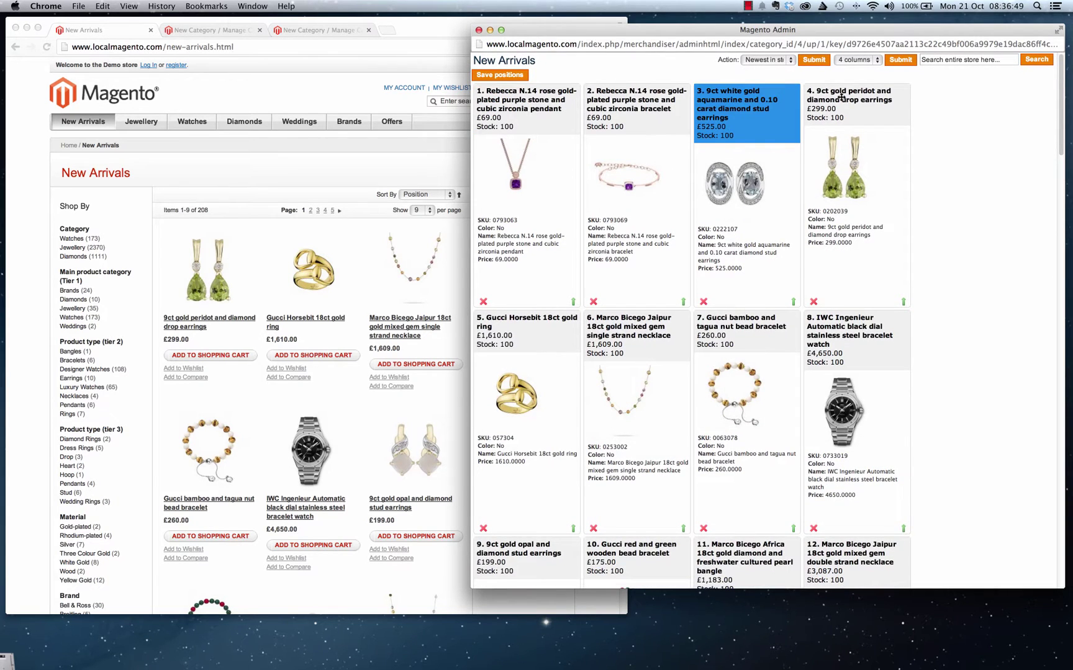
left_click(841, 97)
left_click_drag(735, 101, 490, 100)
left_click(496, 76)
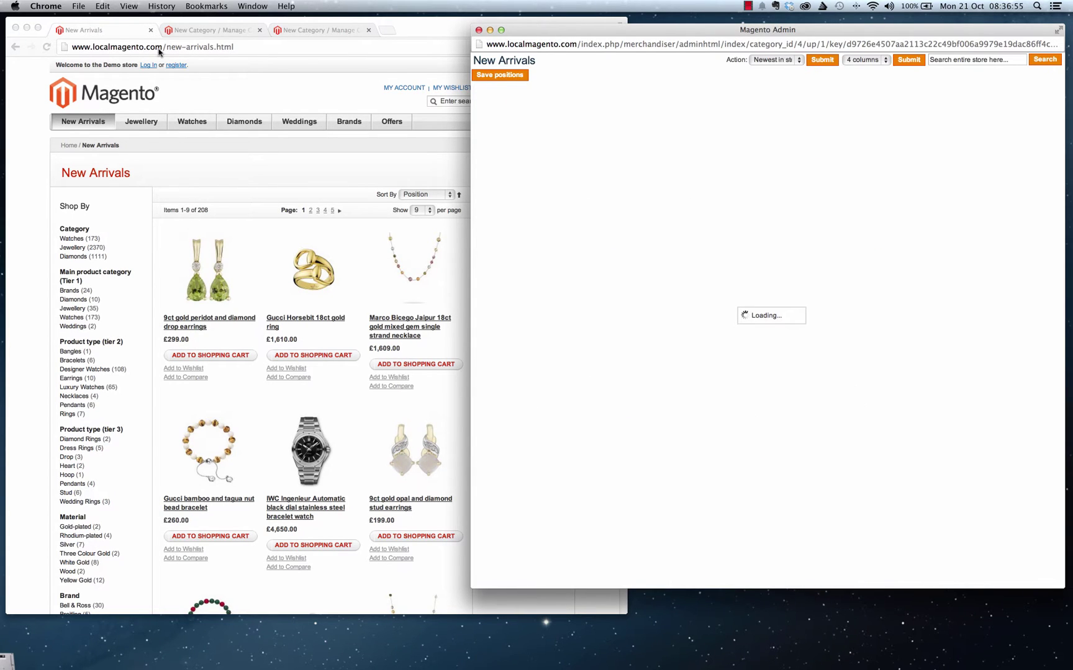
left_click(46, 48)
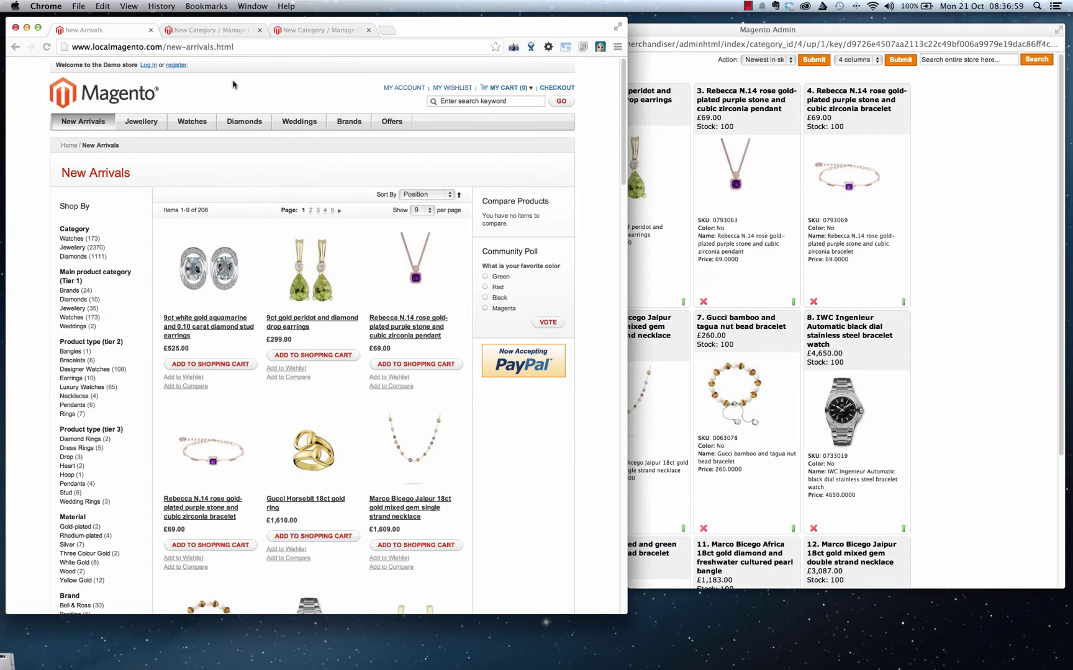
left_click(971, 149)
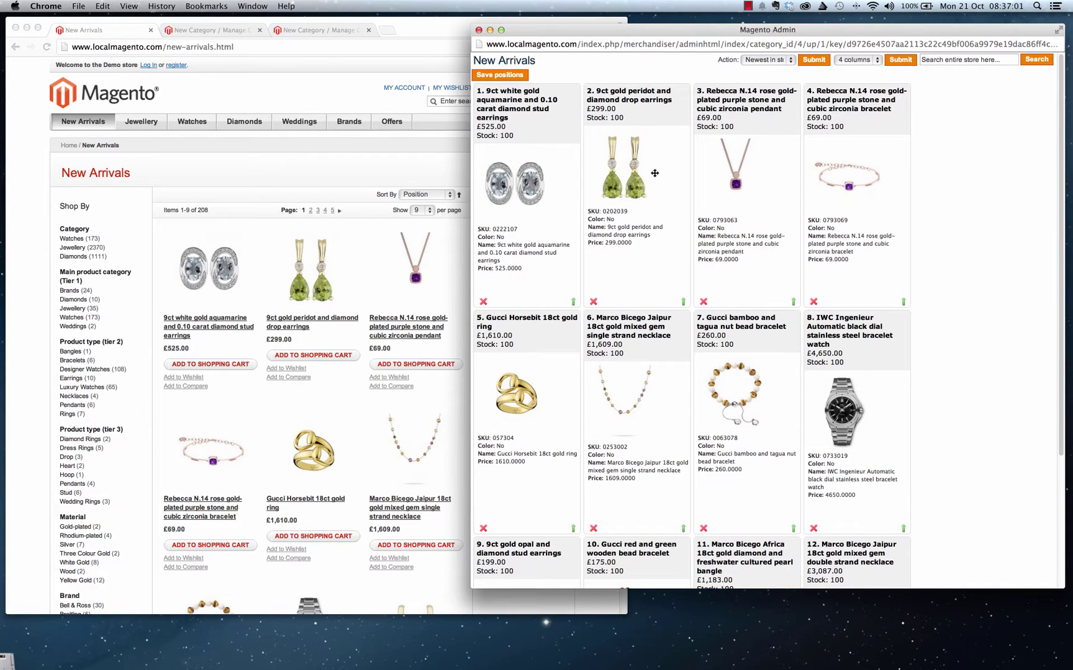
left_click(193, 31)
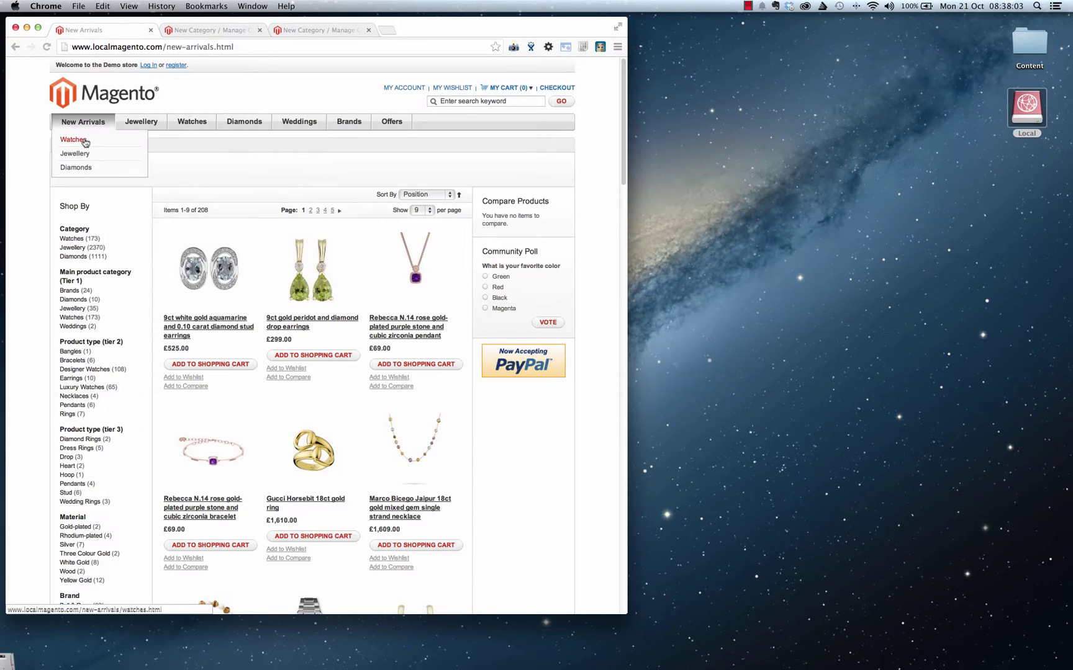
Step: Compare the storefront Watches page with the admin Watches category's products and Visual Merchandiser rules
left_click(74, 143)
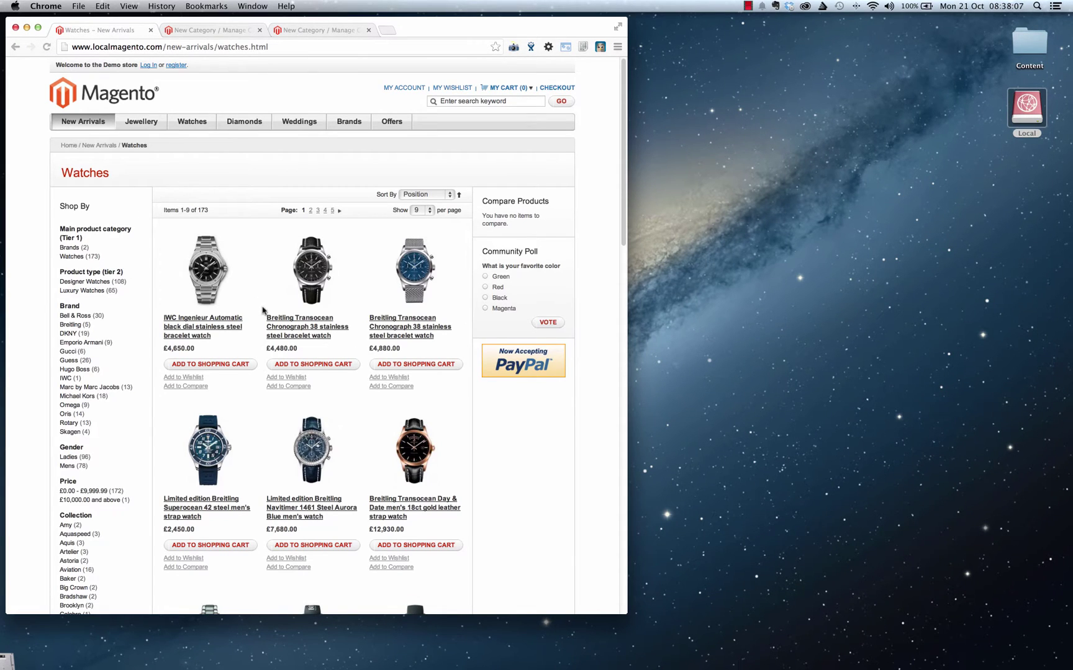
left_click(214, 31)
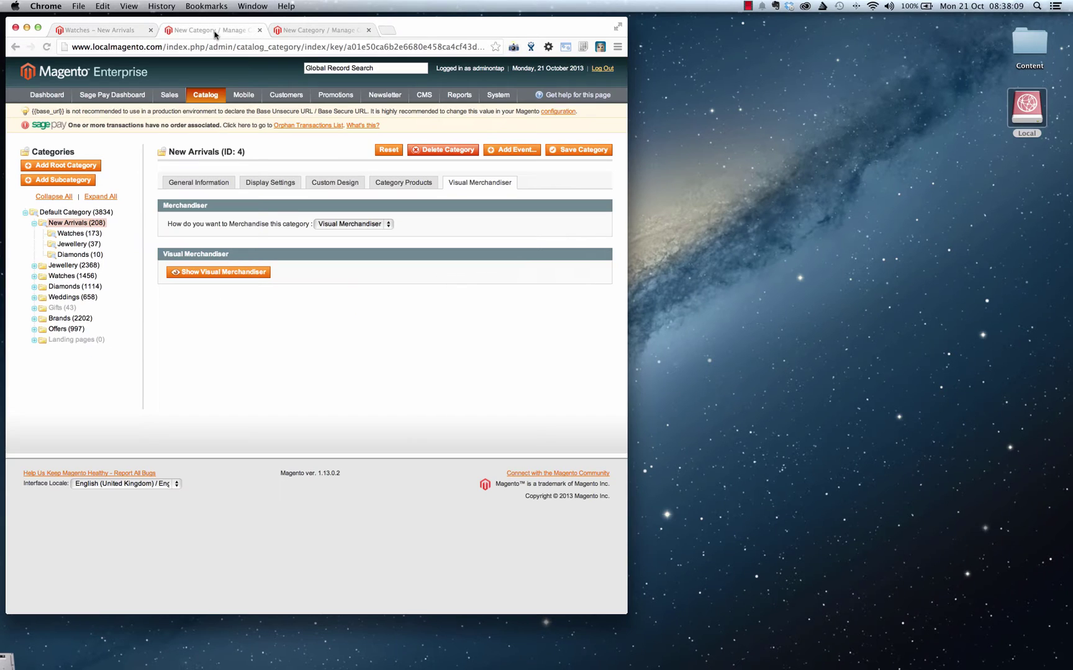
left_click(73, 234)
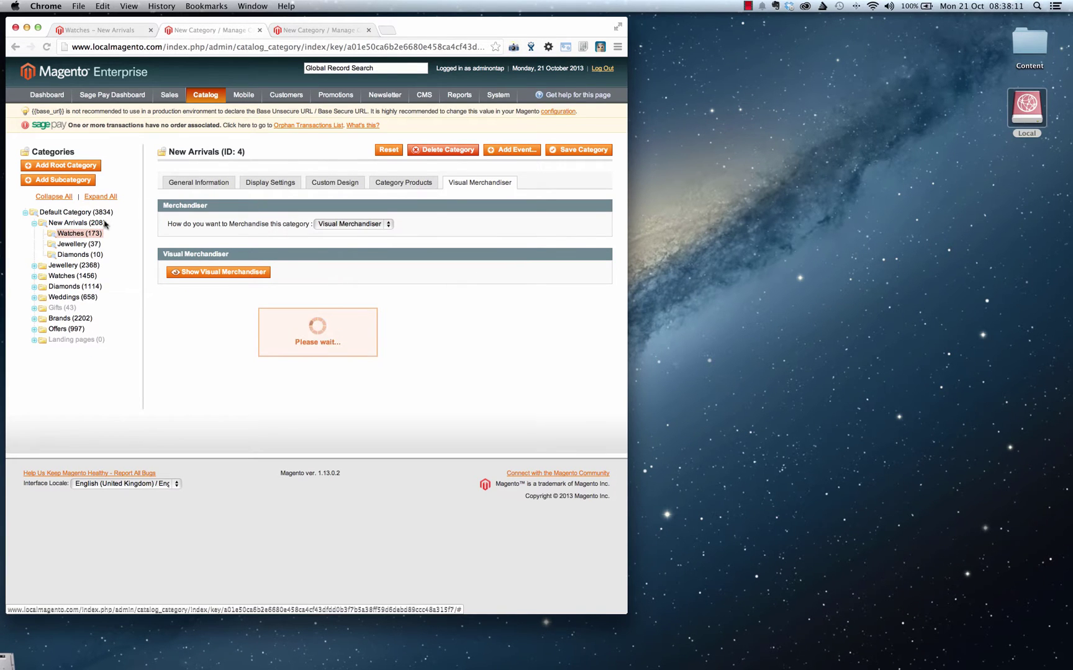
left_click(400, 188)
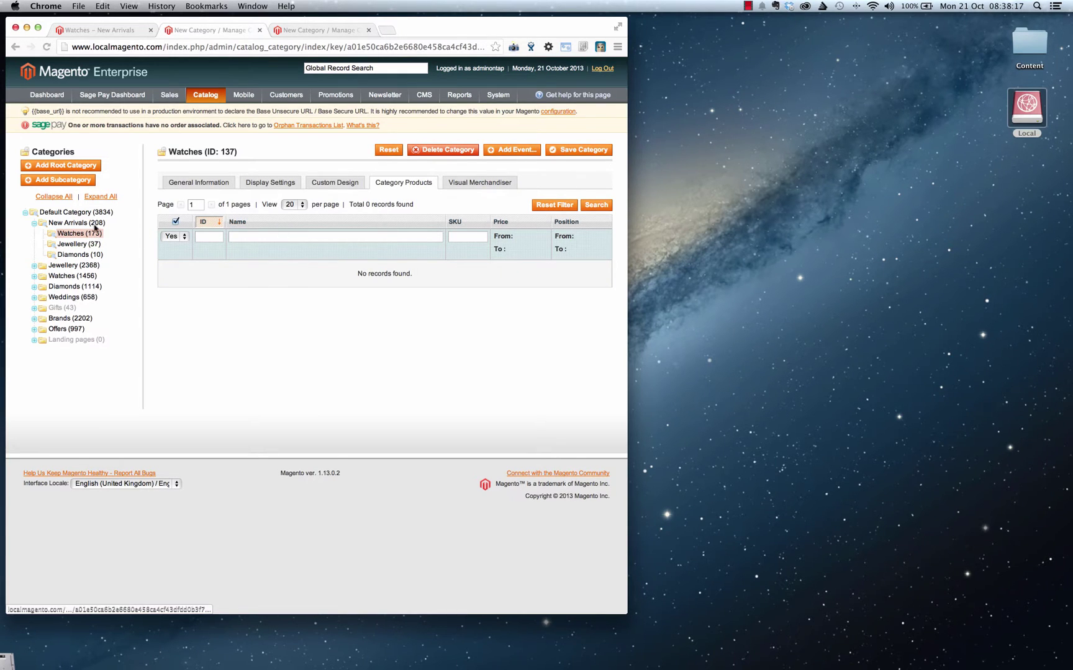
left_click(105, 31)
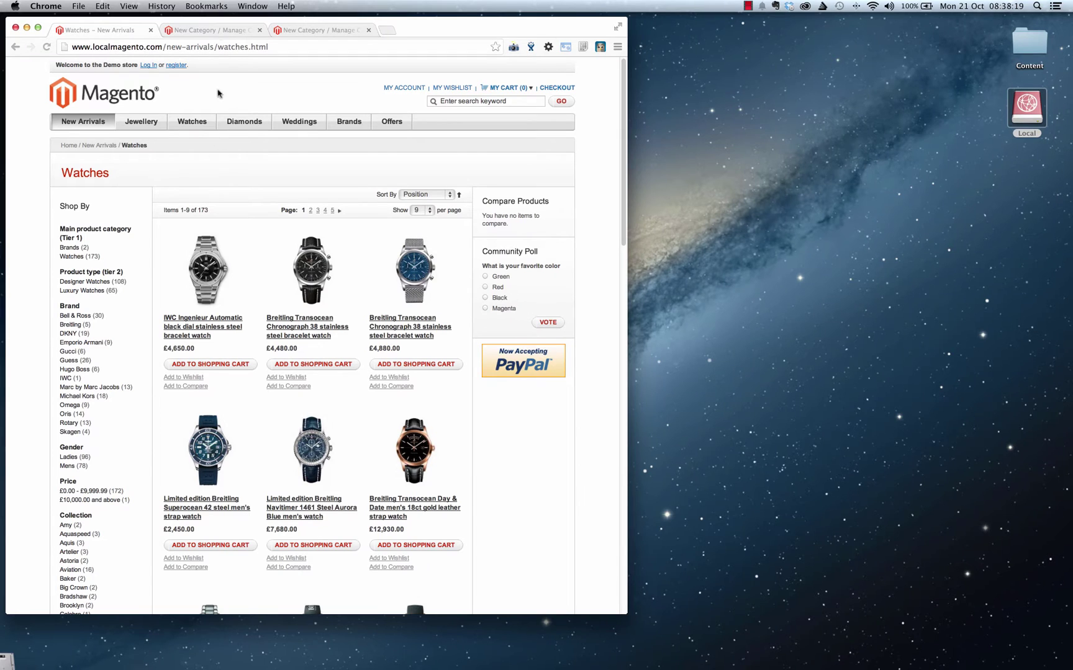
left_click(207, 30)
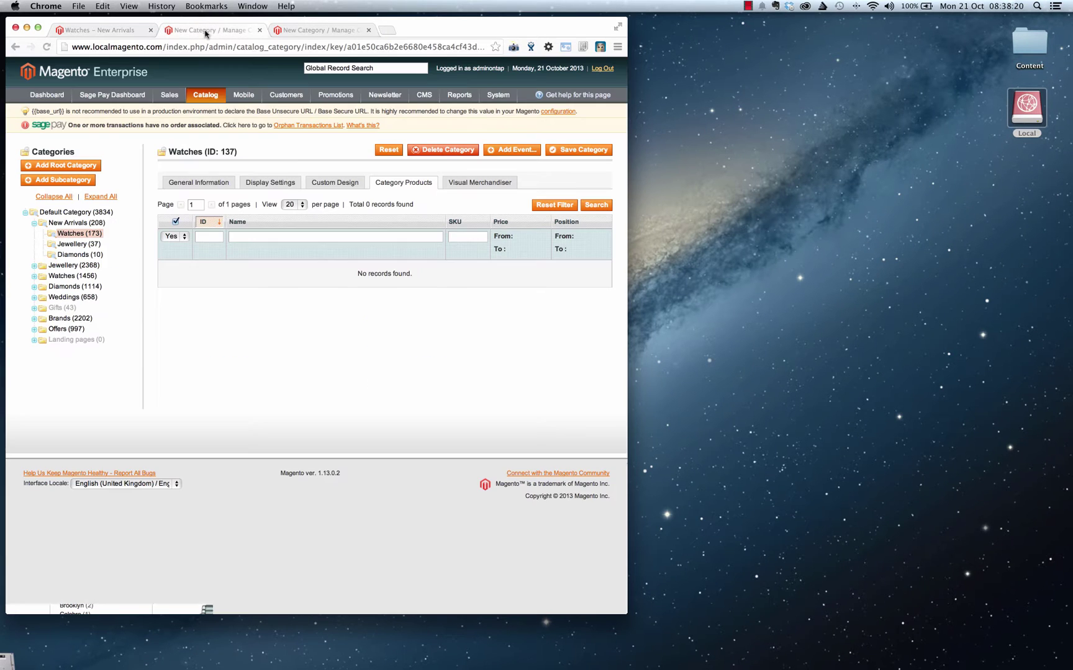
left_click(473, 185)
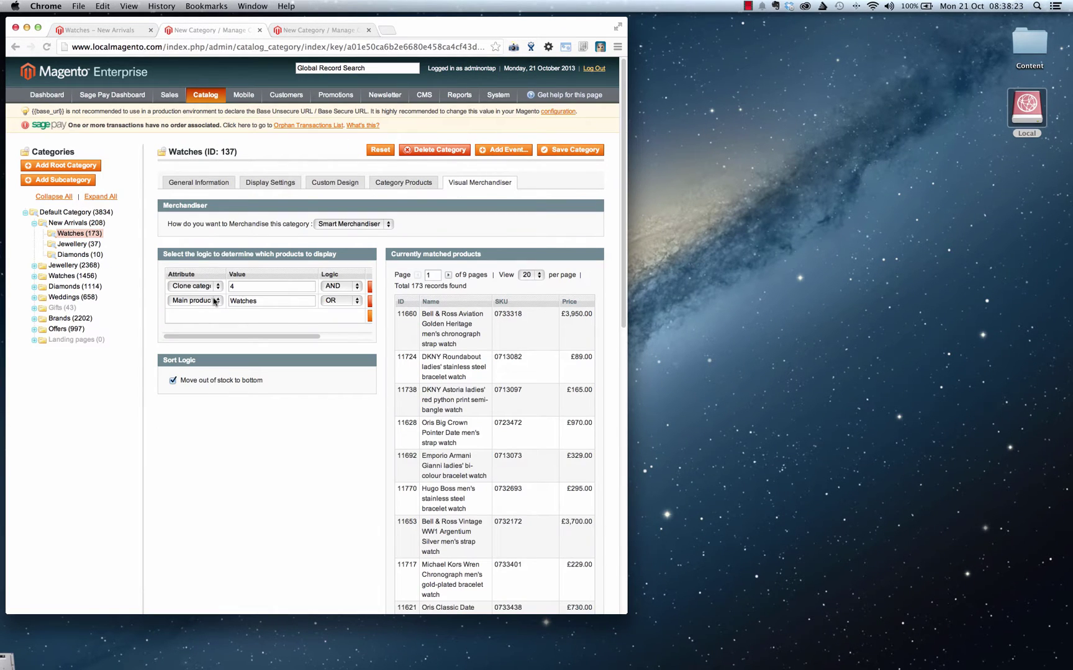
Step: Widen the window, inspect the first rule's attribute list, and reselect the Watches sub-category
left_click_drag(628, 355, 765, 350)
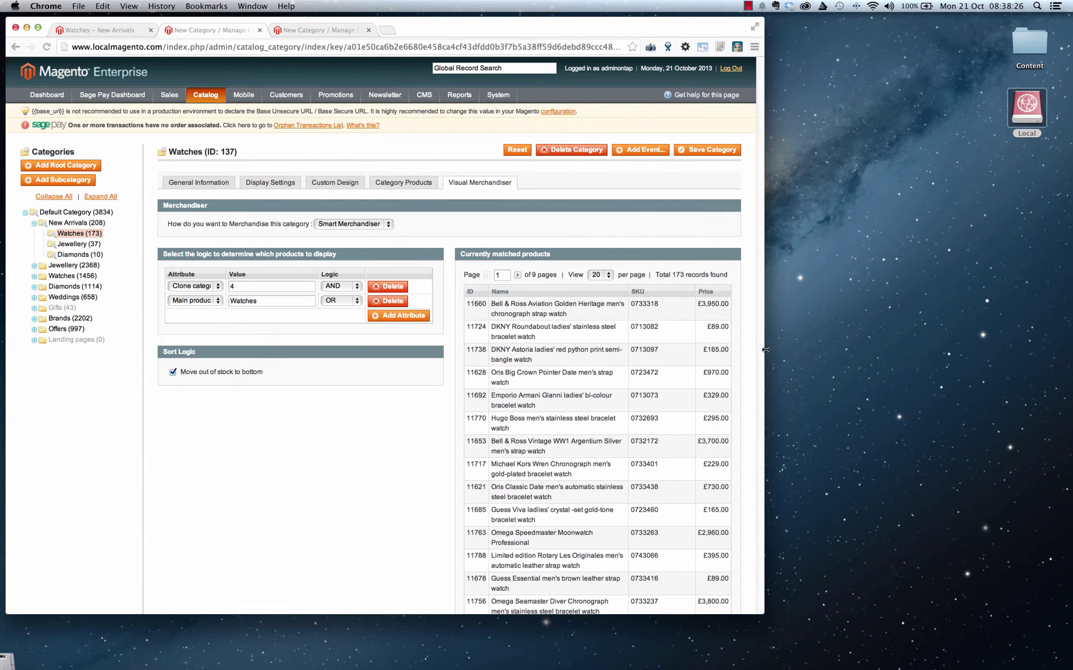
left_click(205, 288)
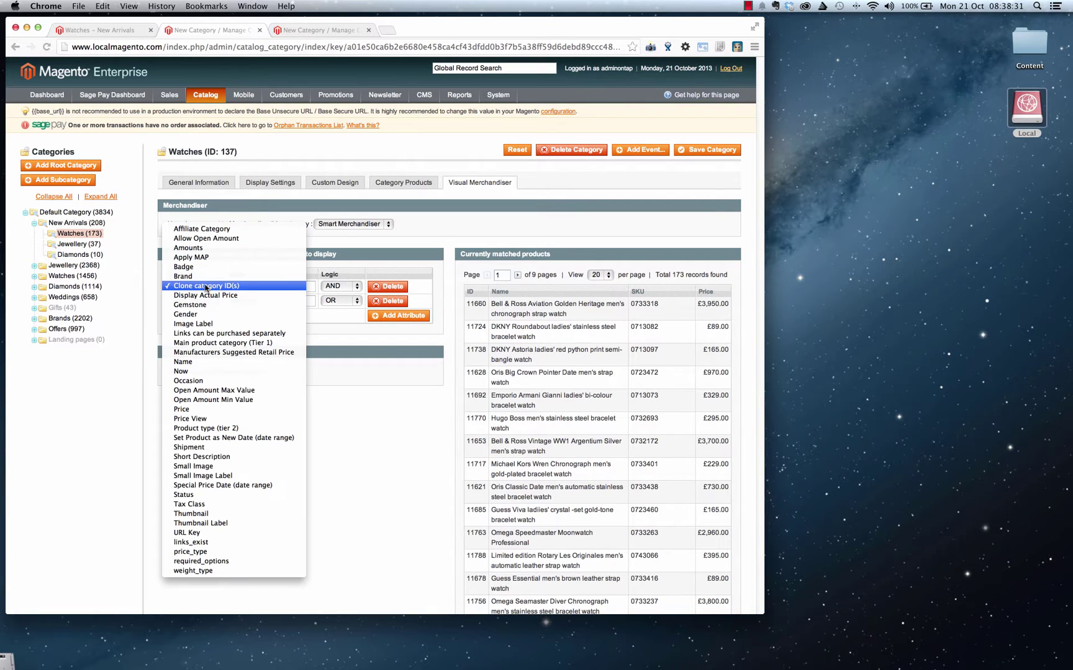
left_click(363, 256)
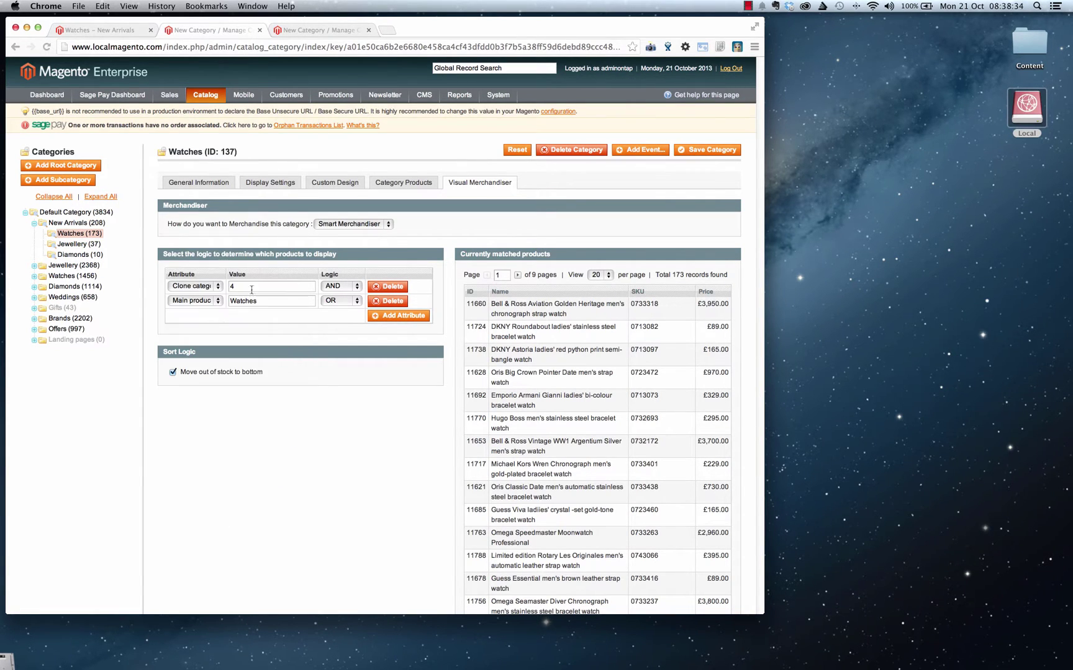
left_click(93, 224)
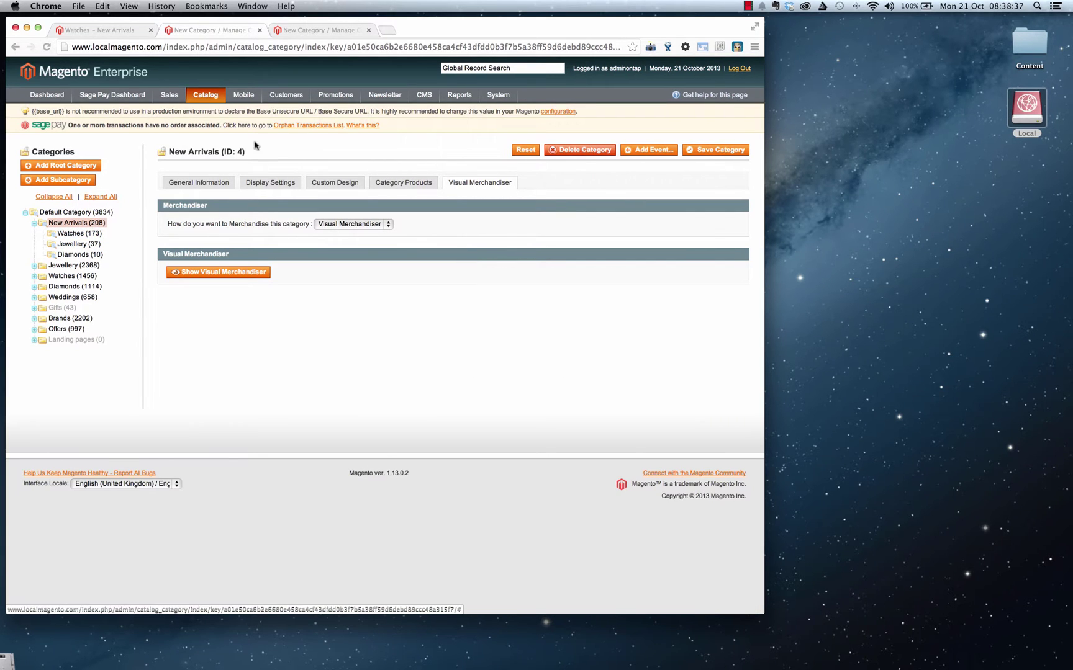
left_click_drag(255, 146, 163, 154)
left_click(166, 160)
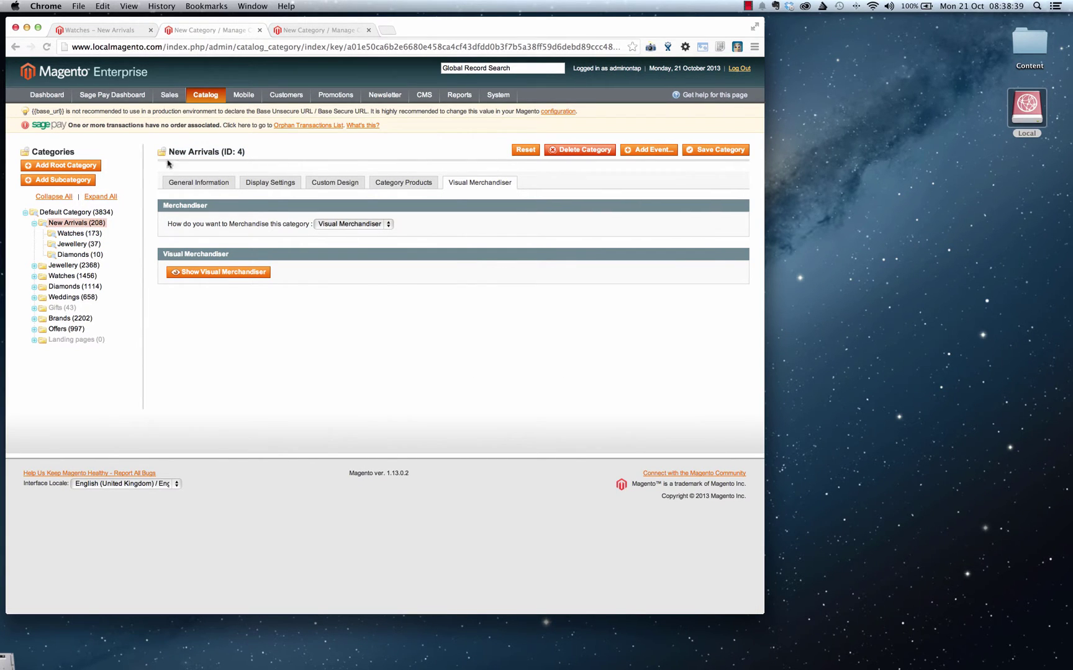
left_click(74, 235)
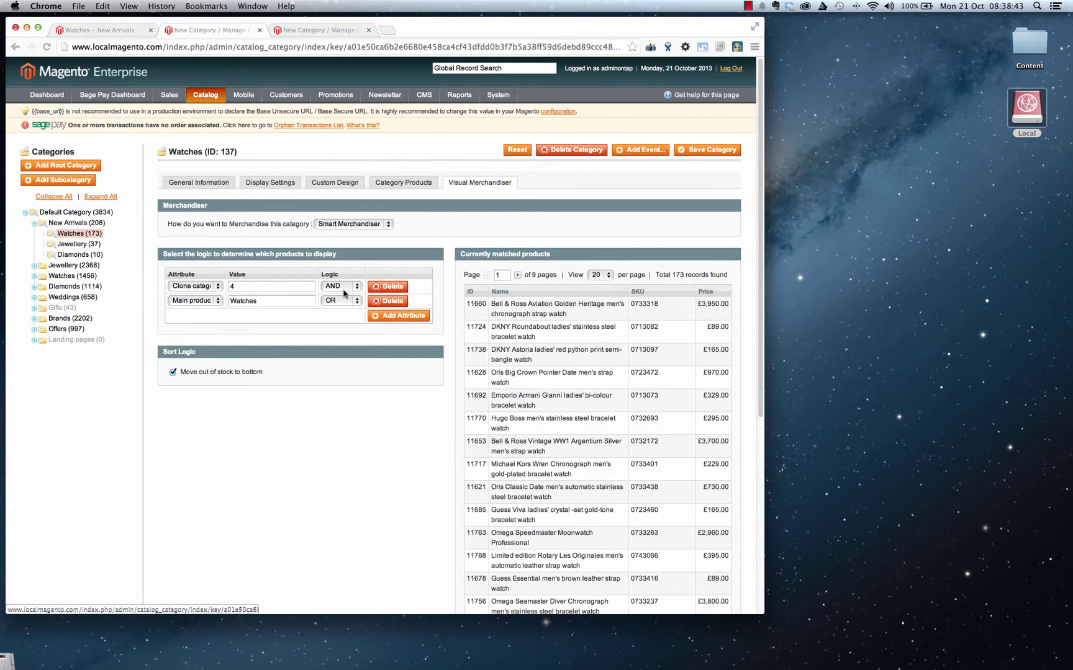
Step: Inspect the Main product category rule, try adding an Affiliate Category rule, then remove it
left_click(204, 303)
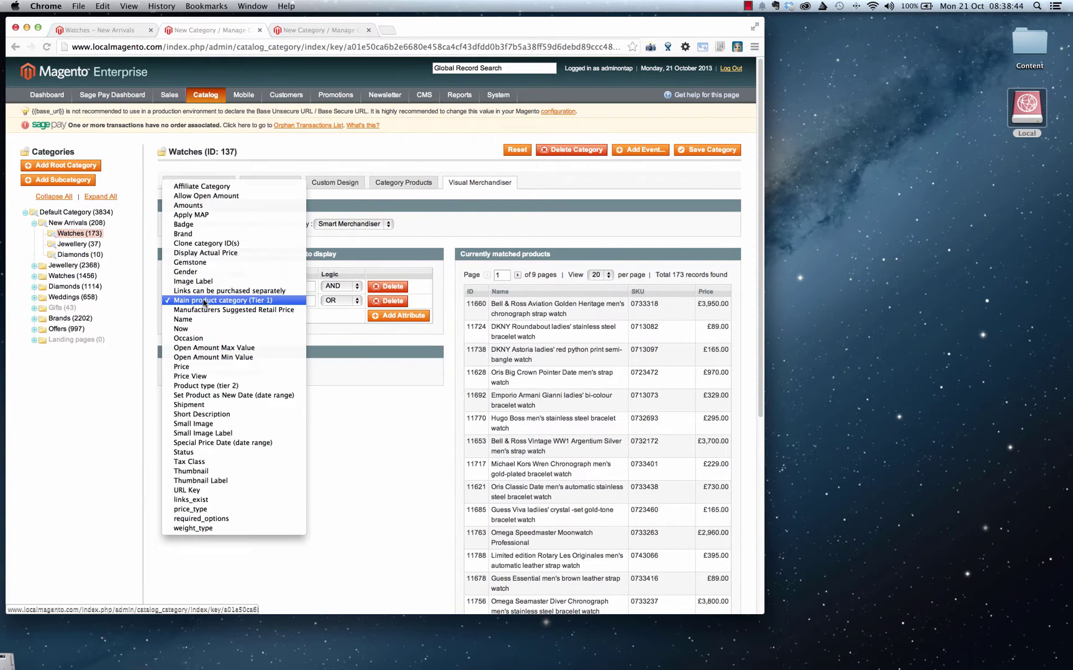
left_click(249, 301)
left_click_drag(265, 304, 243, 304)
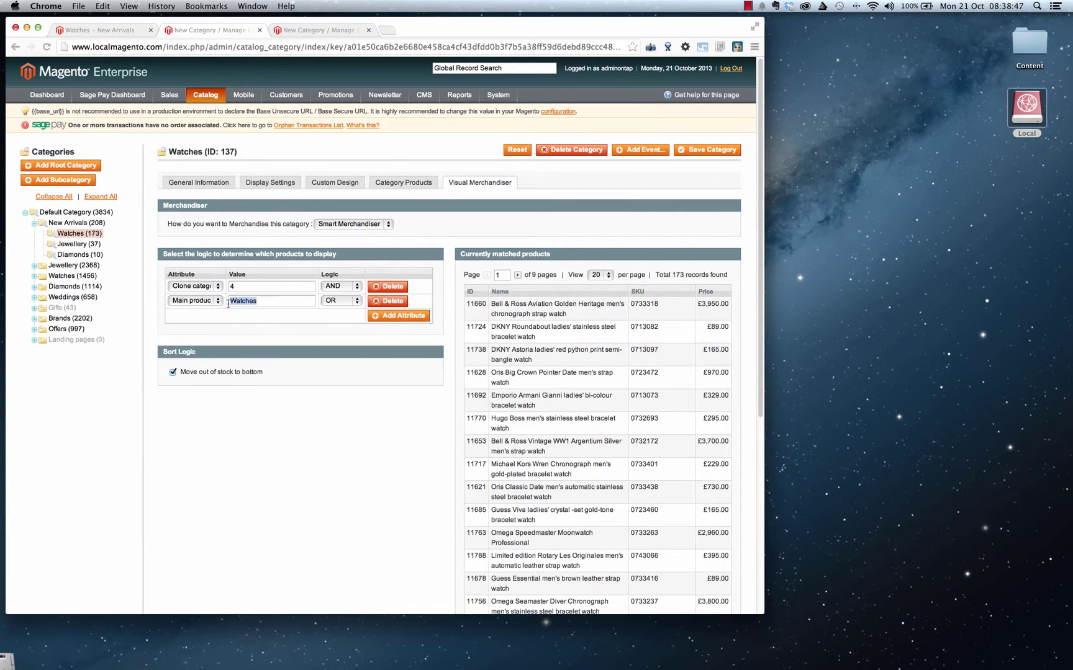
left_click(274, 320)
left_click(415, 317)
left_click(217, 316)
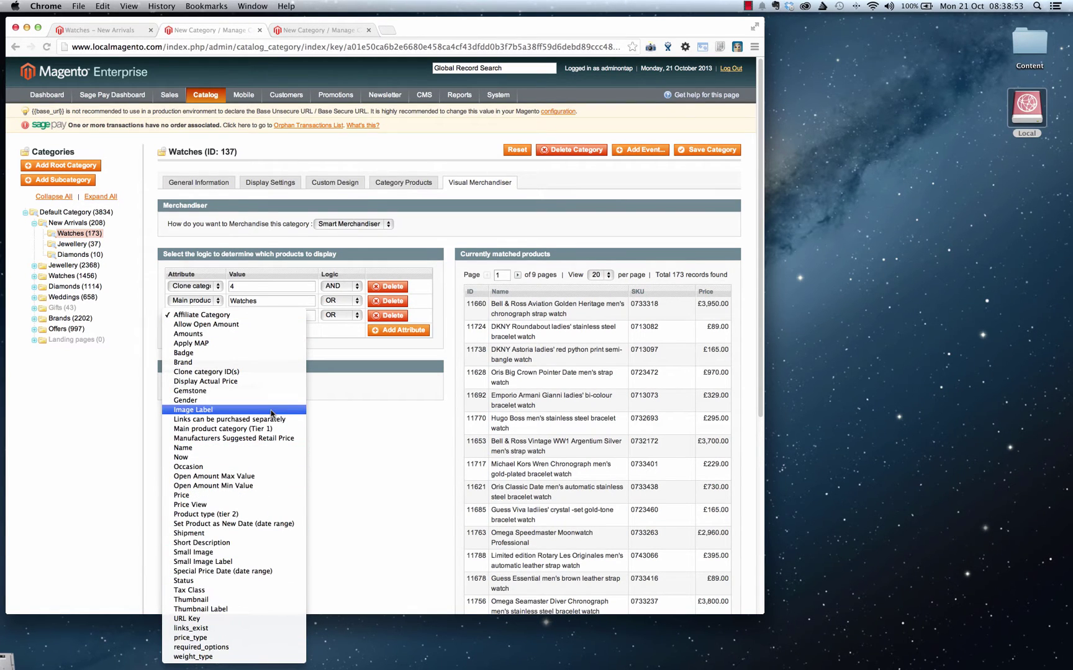
left_click(366, 359)
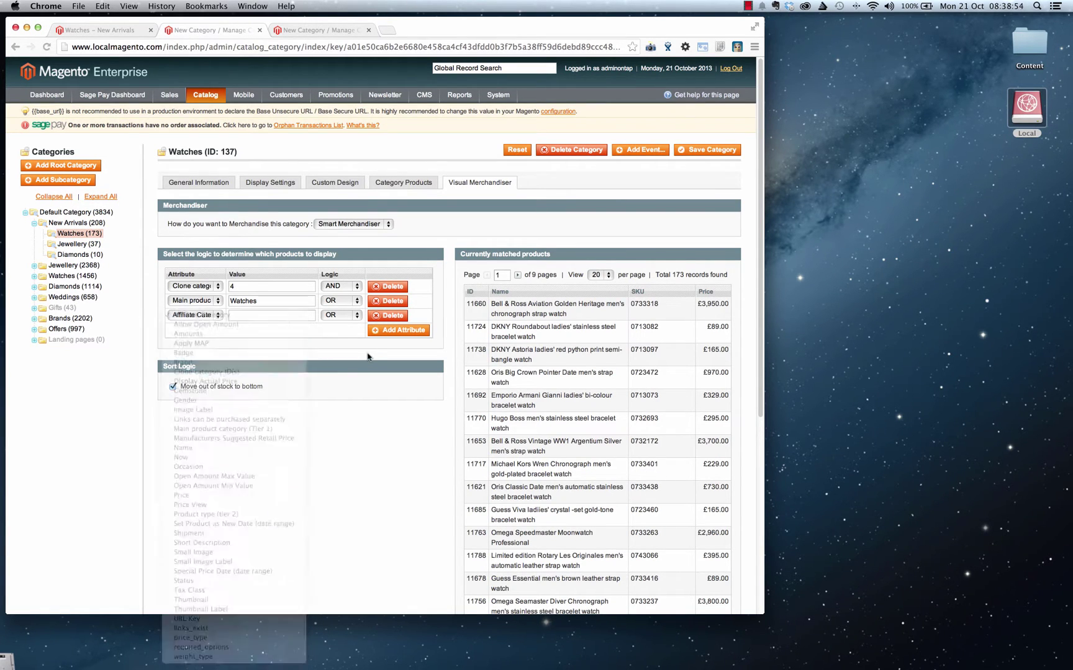
left_click(386, 316)
left_click(196, 303)
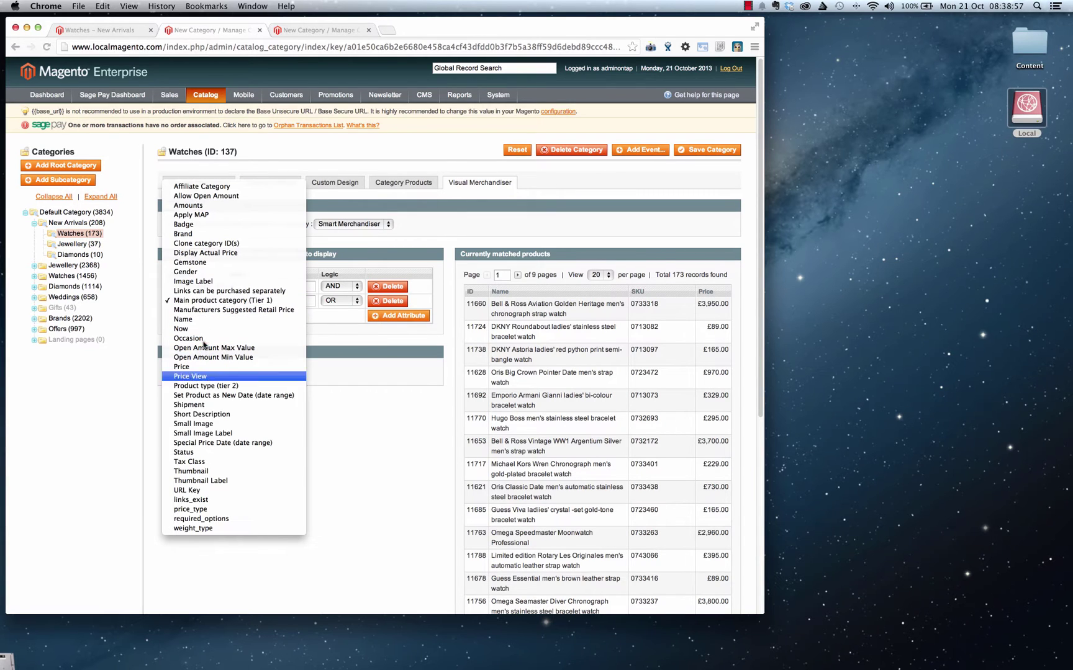
left_click(365, 429)
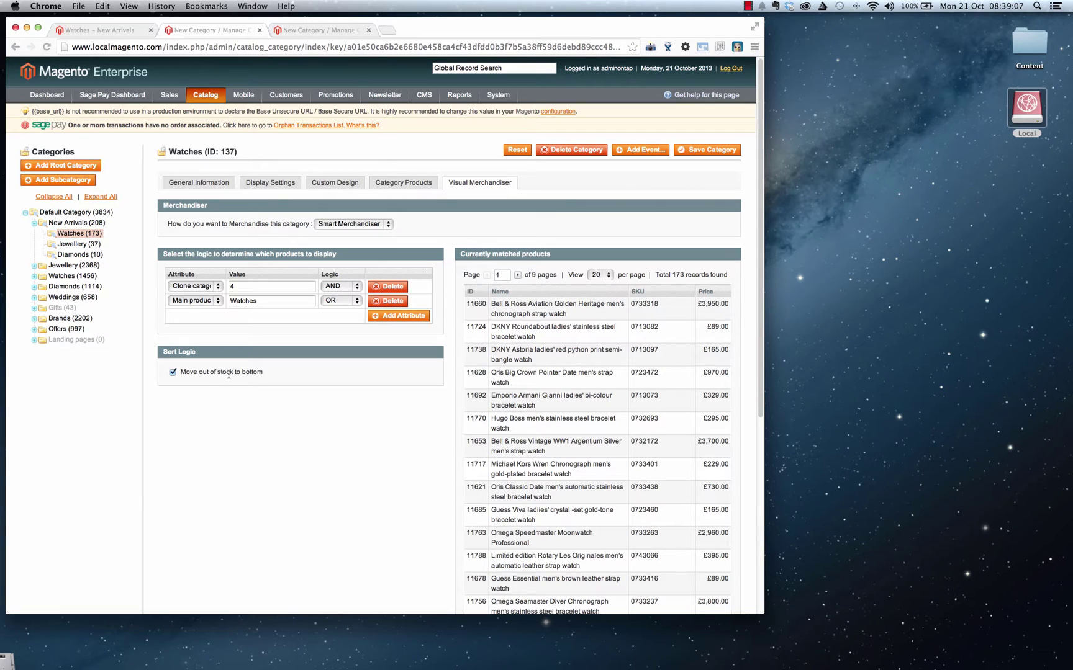
Step: Open the Jewellery and Diamonds sub-categories in admin and check their New Arrivals storefront pages
left_click(72, 245)
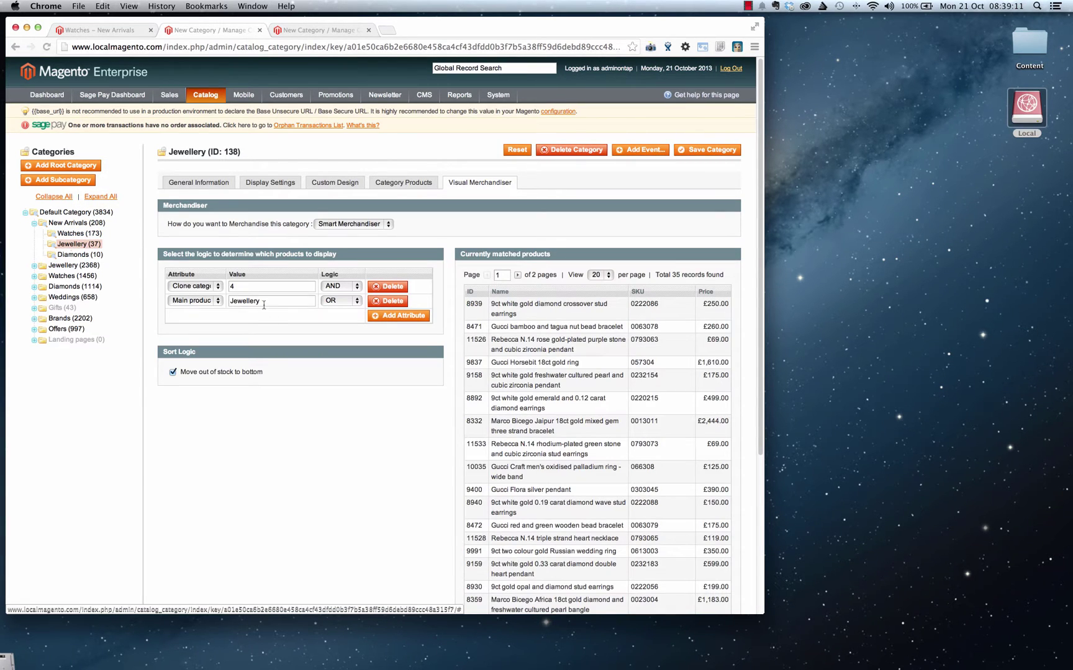
left_click(73, 256)
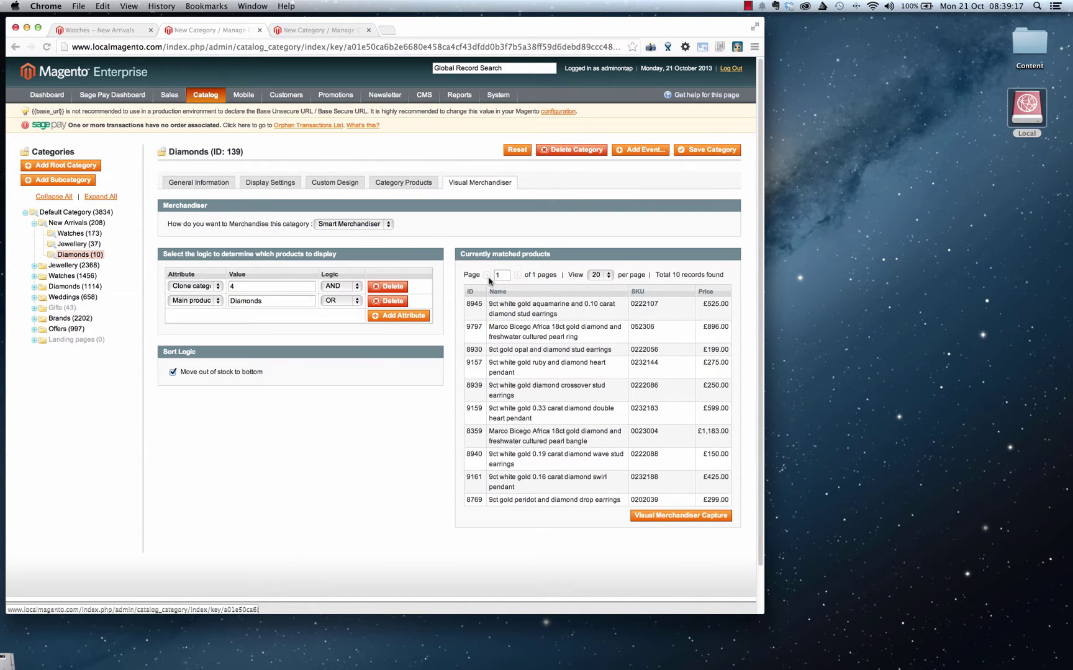
left_click(126, 35)
mouse_move(149, 121)
left_click(142, 155)
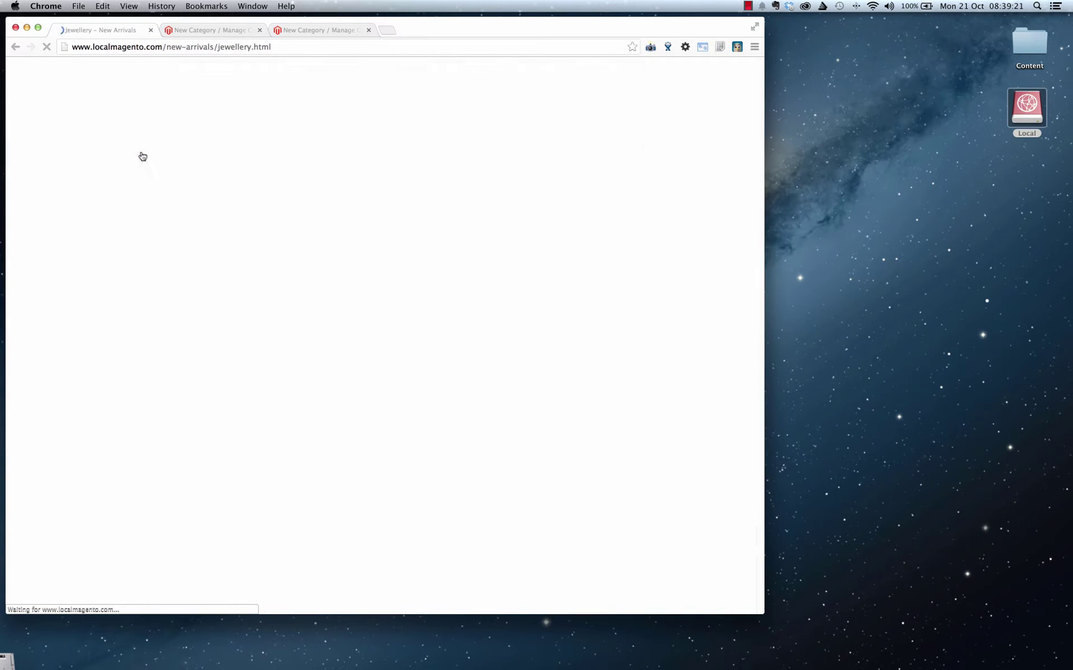
left_click(141, 168)
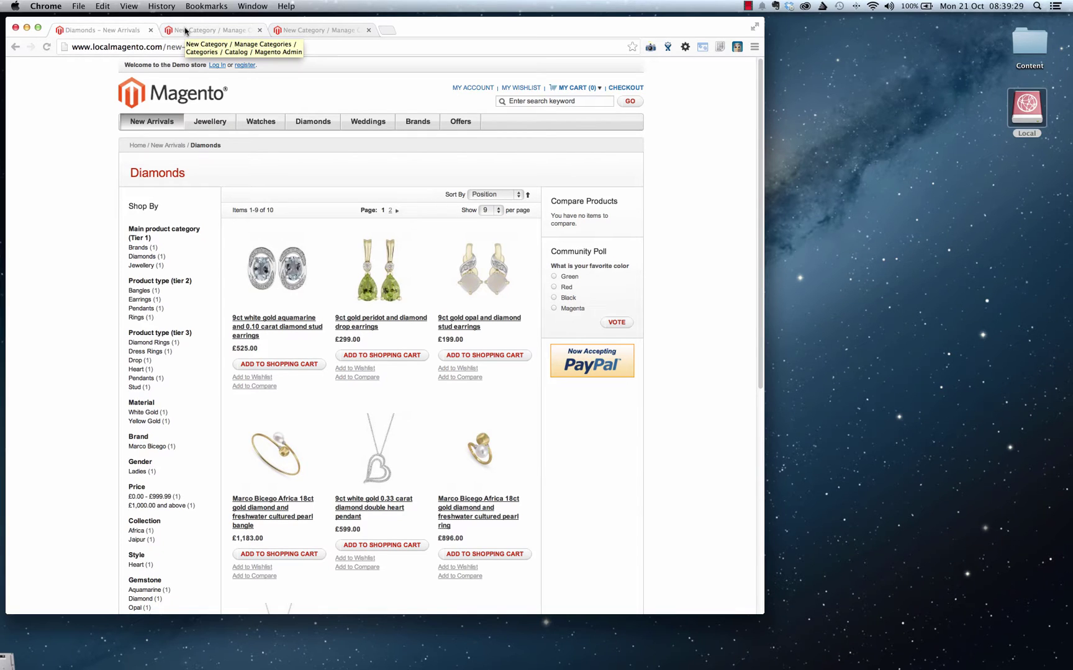
left_click(210, 31)
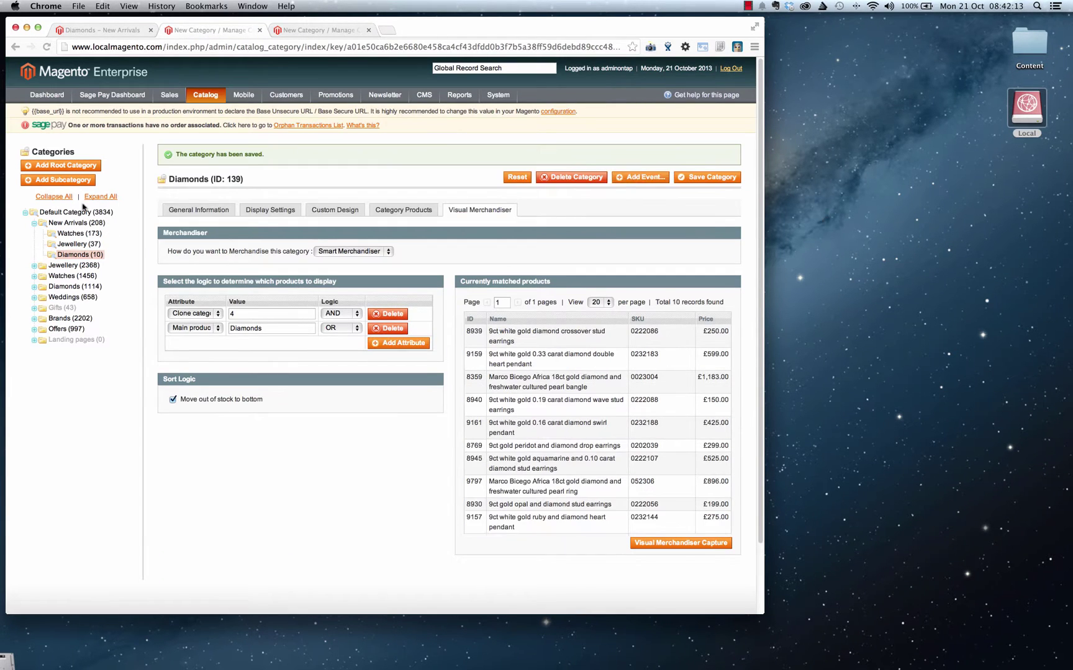
Step: Replace the Watches rules with a single Brand = Omega condition and save the category
left_click(70, 235)
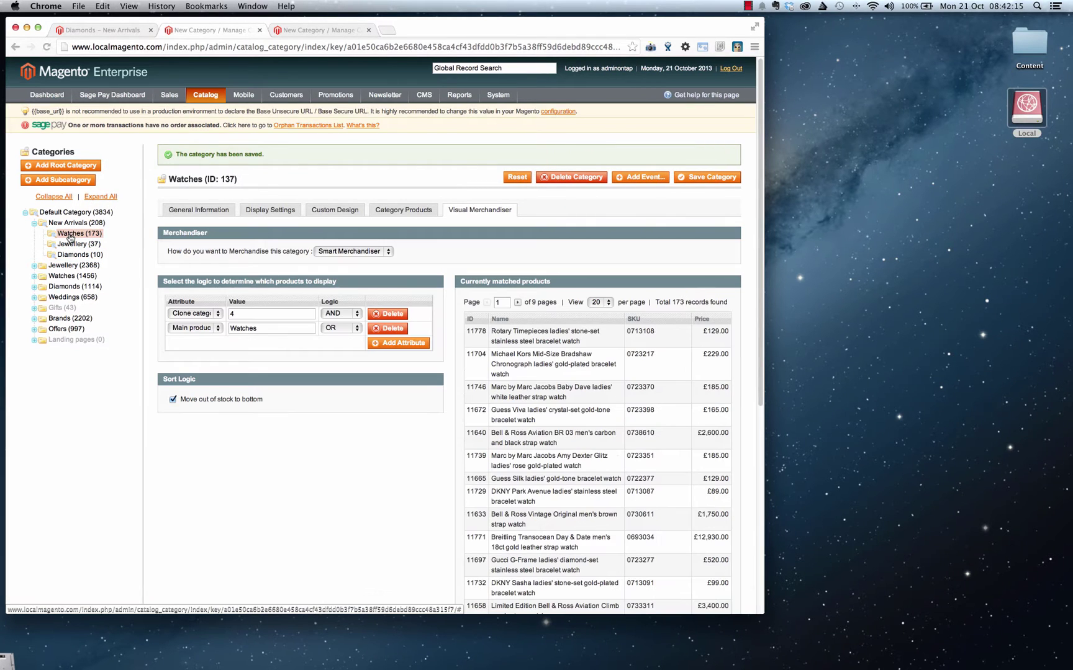
left_click(389, 314)
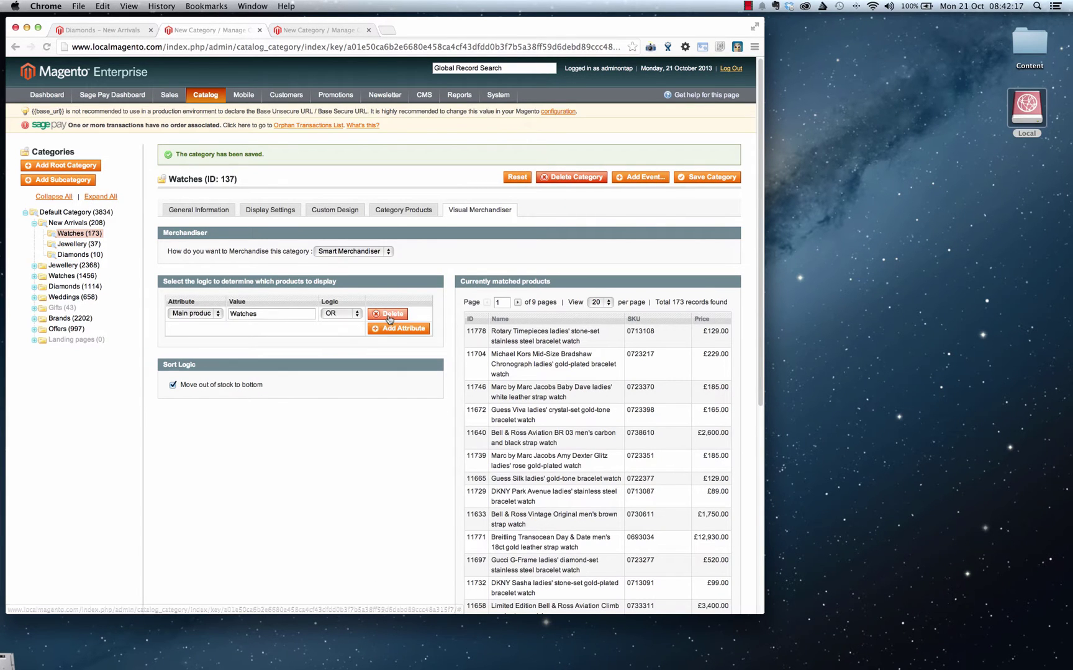
left_click(389, 314)
left_click(202, 314)
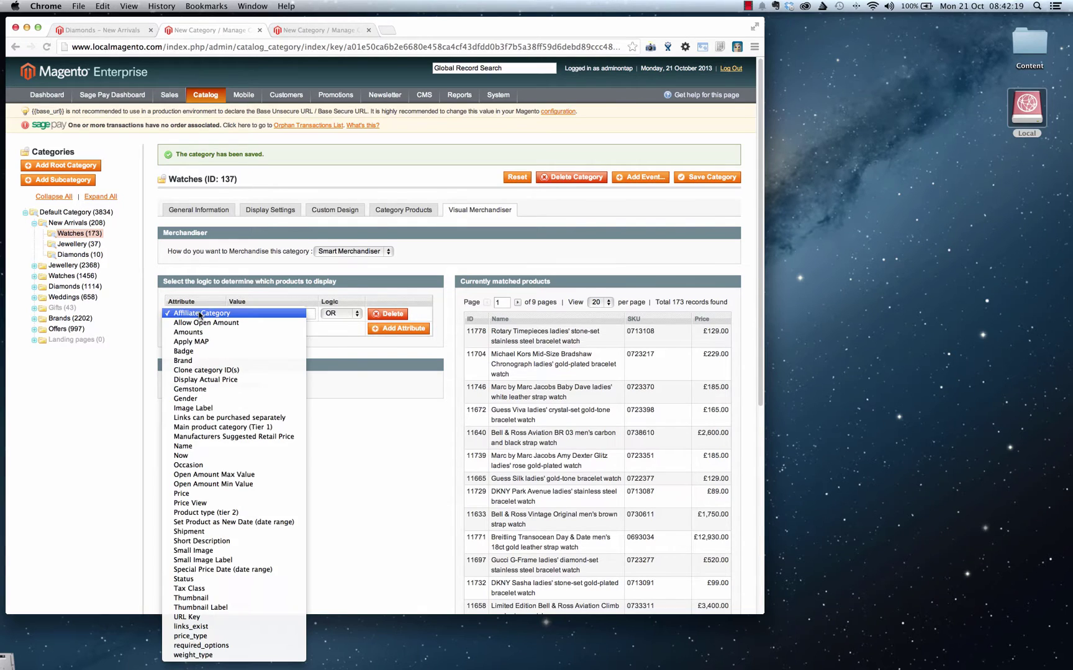
left_click(222, 352)
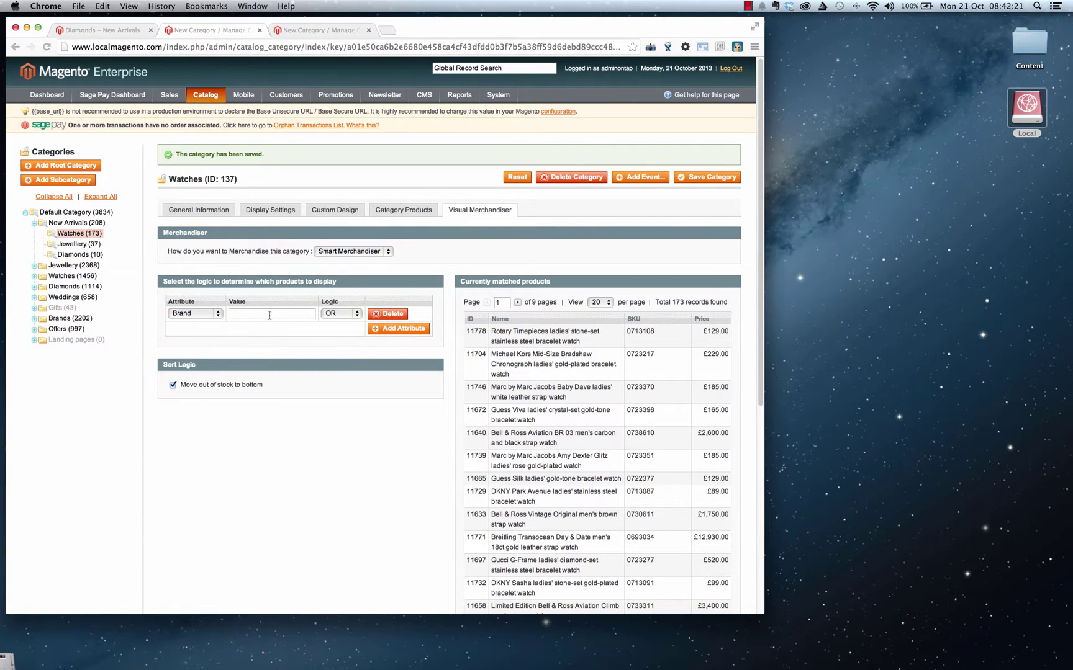
type("Omega")
left_click(688, 176)
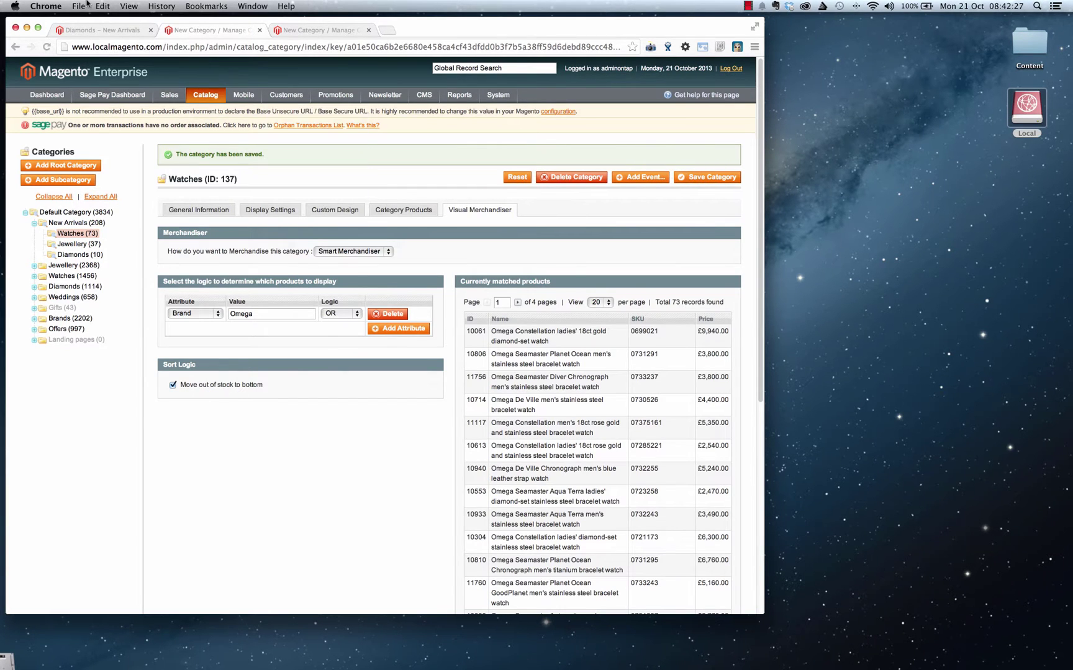
Step: Check the storefront Watches page, change the brand value to Gucci, save, and refresh the storefront
left_click(95, 30)
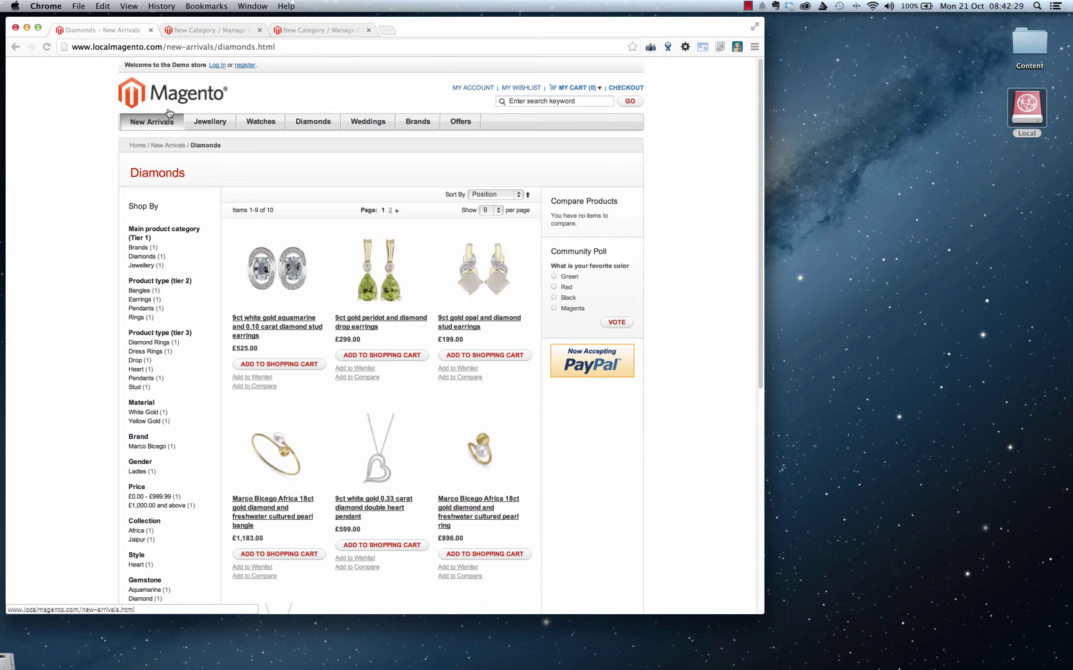
left_click(152, 145)
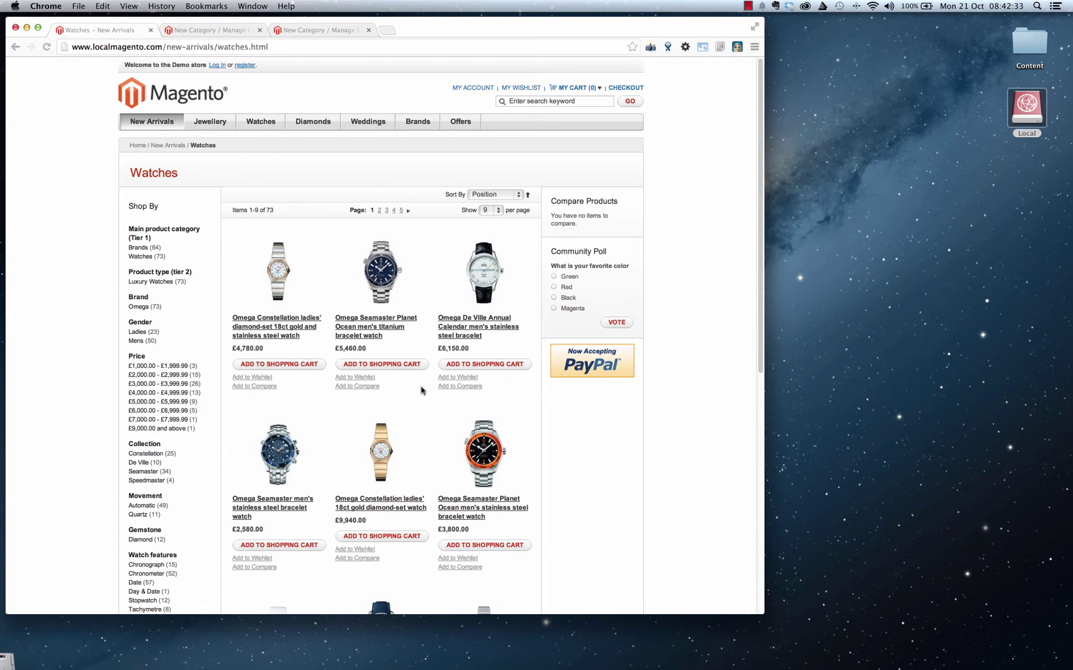
left_click(218, 32)
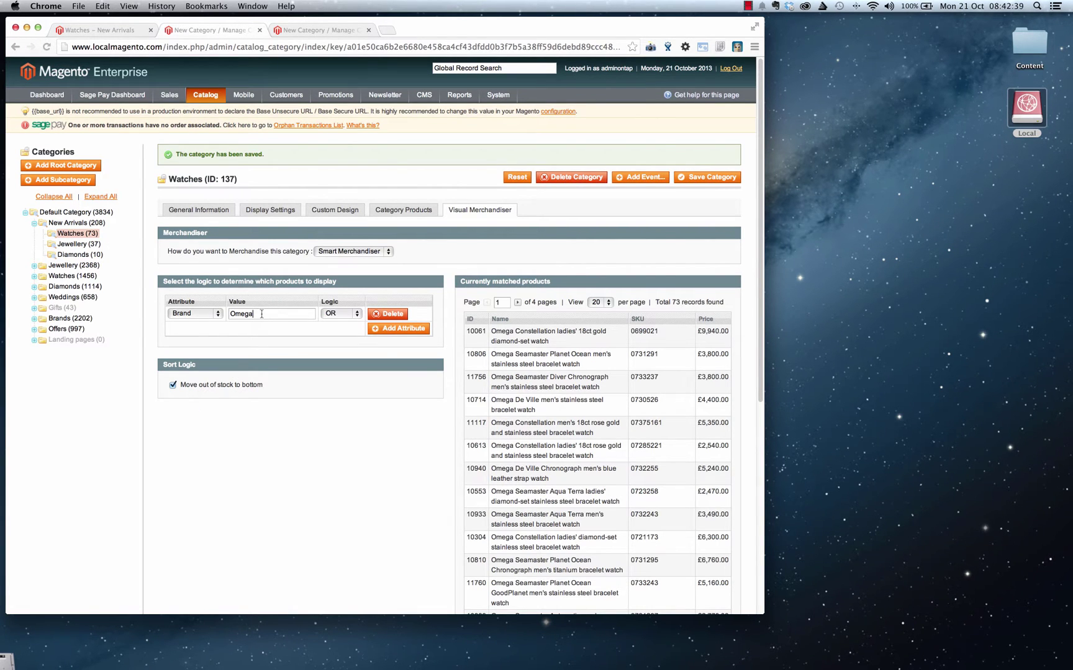
left_click_drag(262, 313, 205, 314)
type("Gucci")
left_click(718, 181)
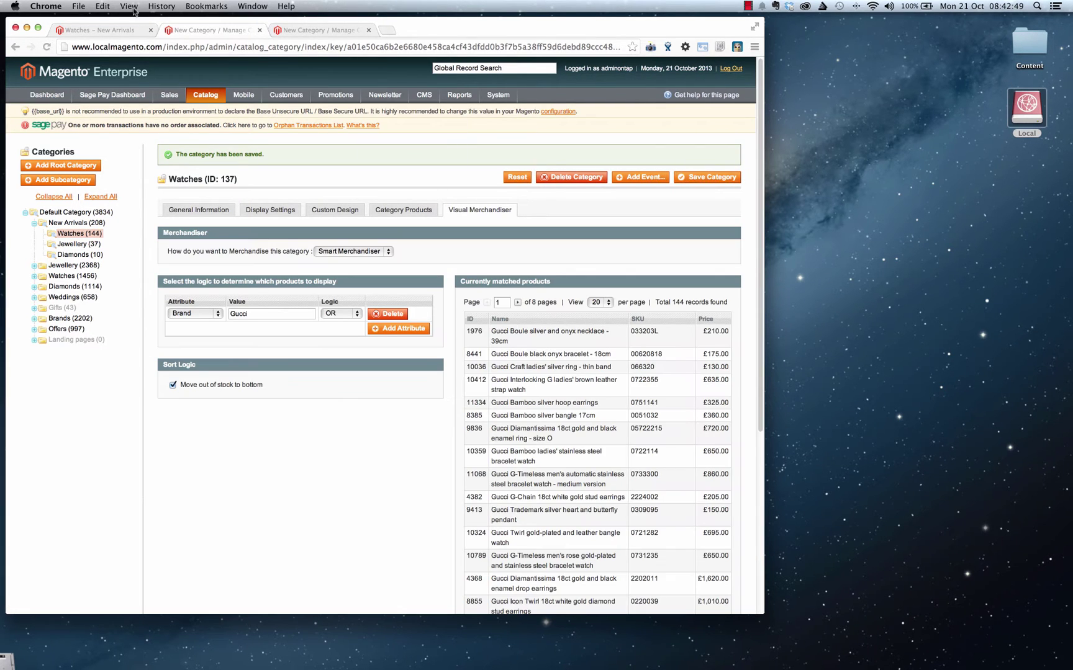
left_click(87, 31)
left_click(47, 47)
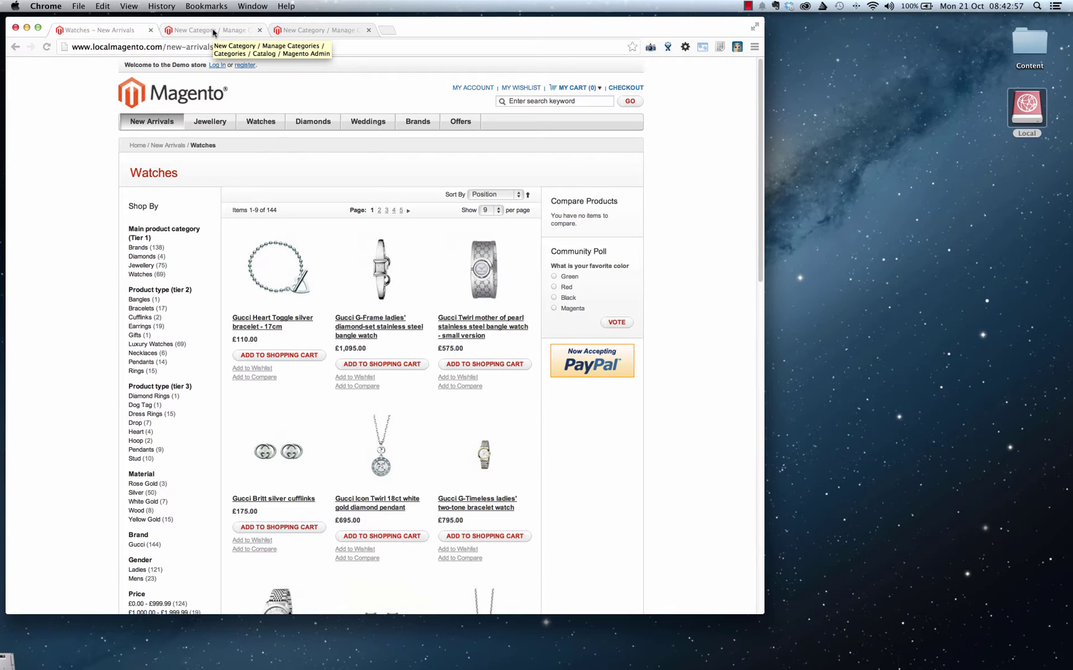
Step: Add a Main product category (Tier 1) = Watches condition ANDed with Brand Gucci, save, and reload the storefront
left_click(213, 33)
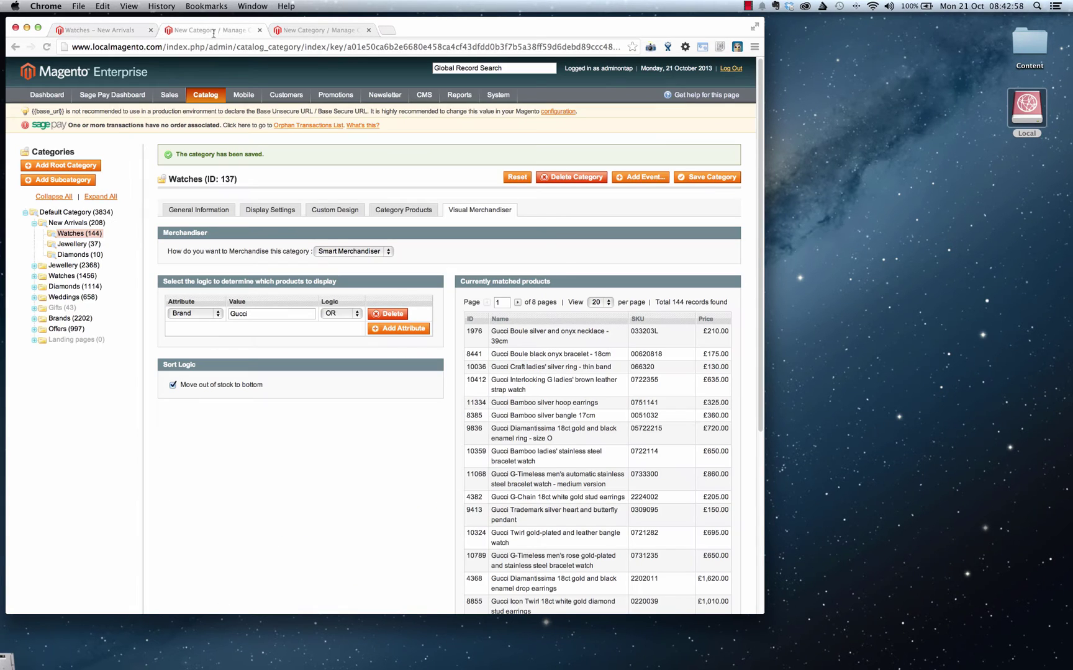
left_click(401, 334)
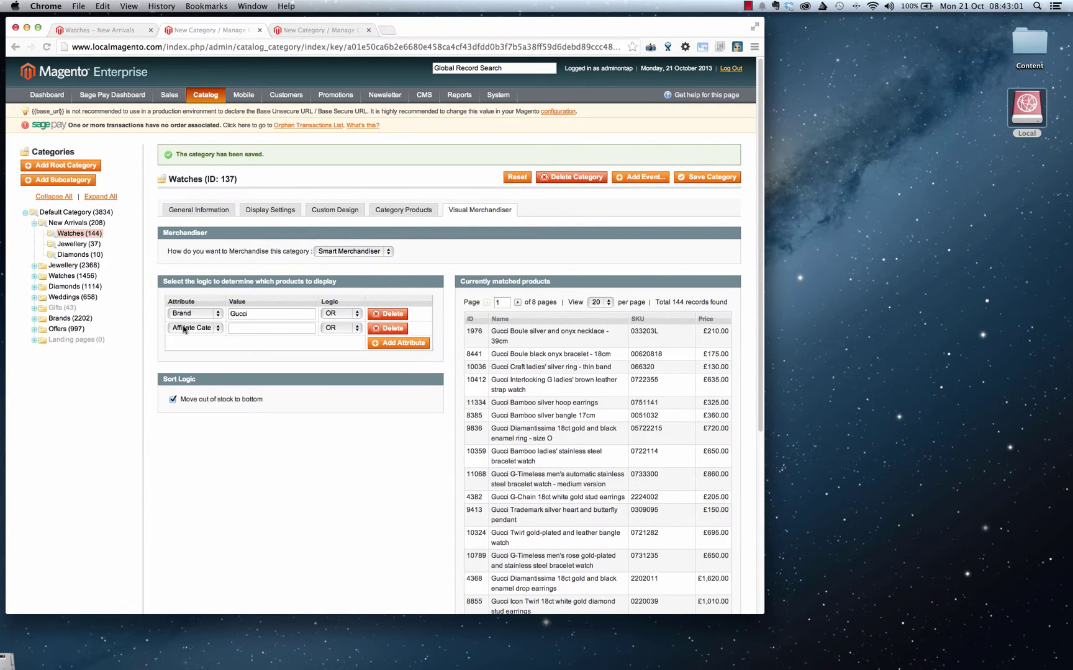
left_click(221, 330)
left_click(251, 445)
left_click(350, 314)
left_click(338, 324)
left_click(274, 329)
left_click(690, 180)
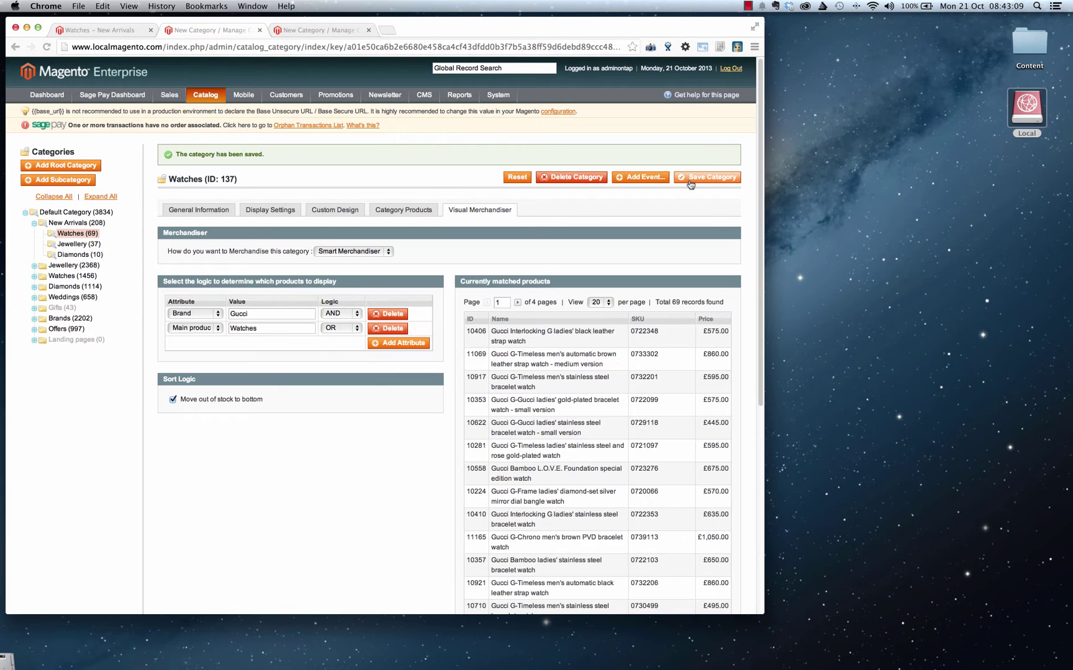
left_click(104, 34)
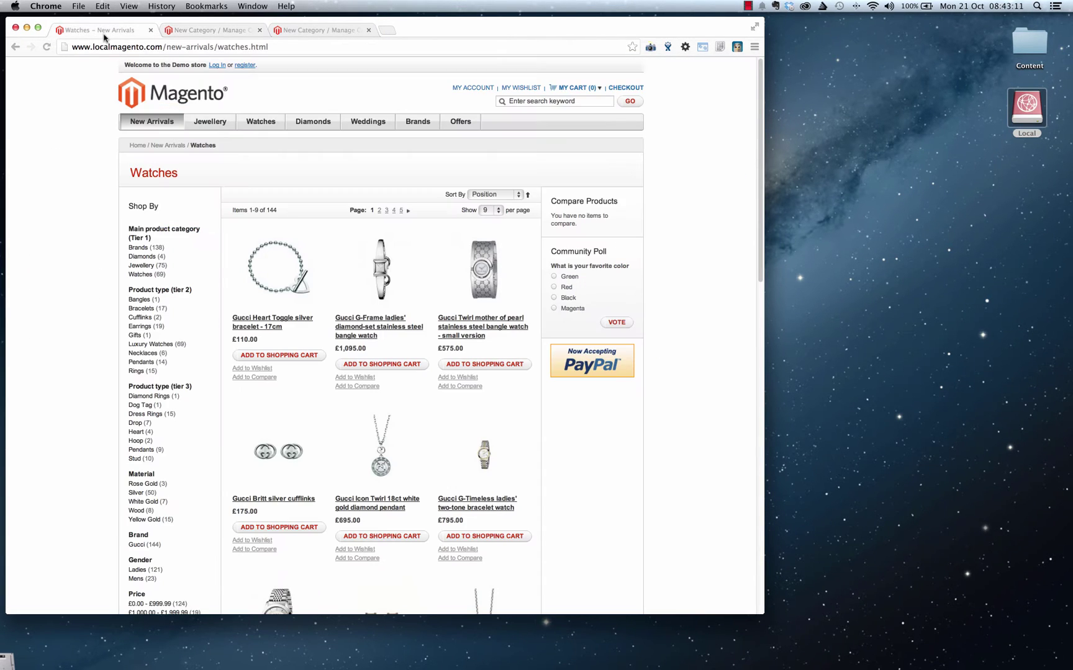
key("super+r")
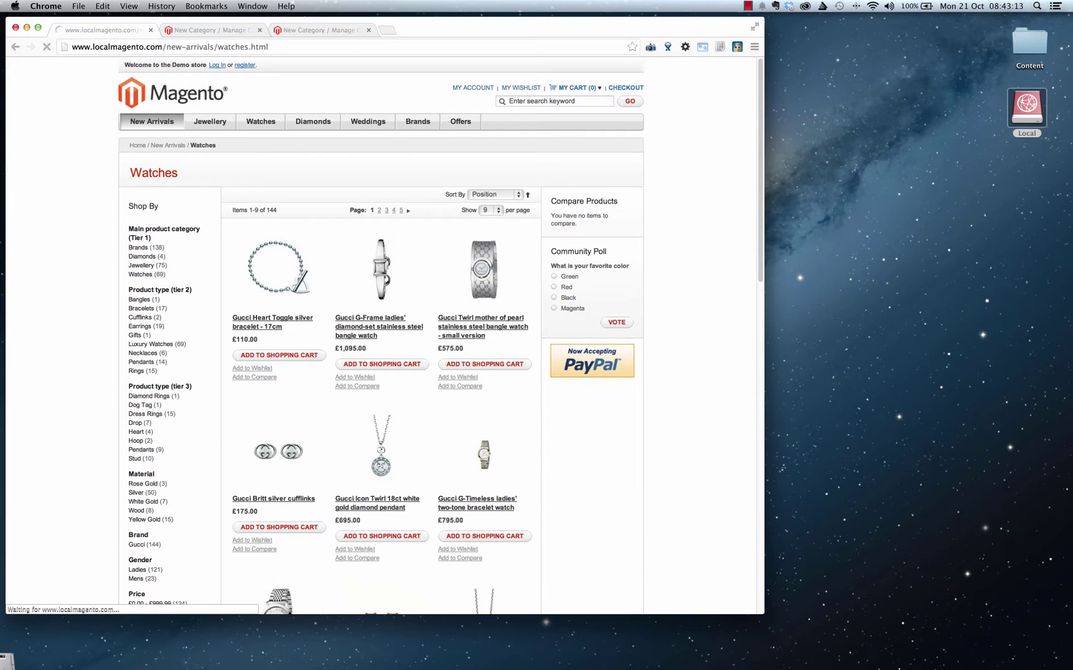
Step: Capture Watches' 69 matched products into Visual Merchandiser, check the product list, and reload the storefront
left_click(205, 30)
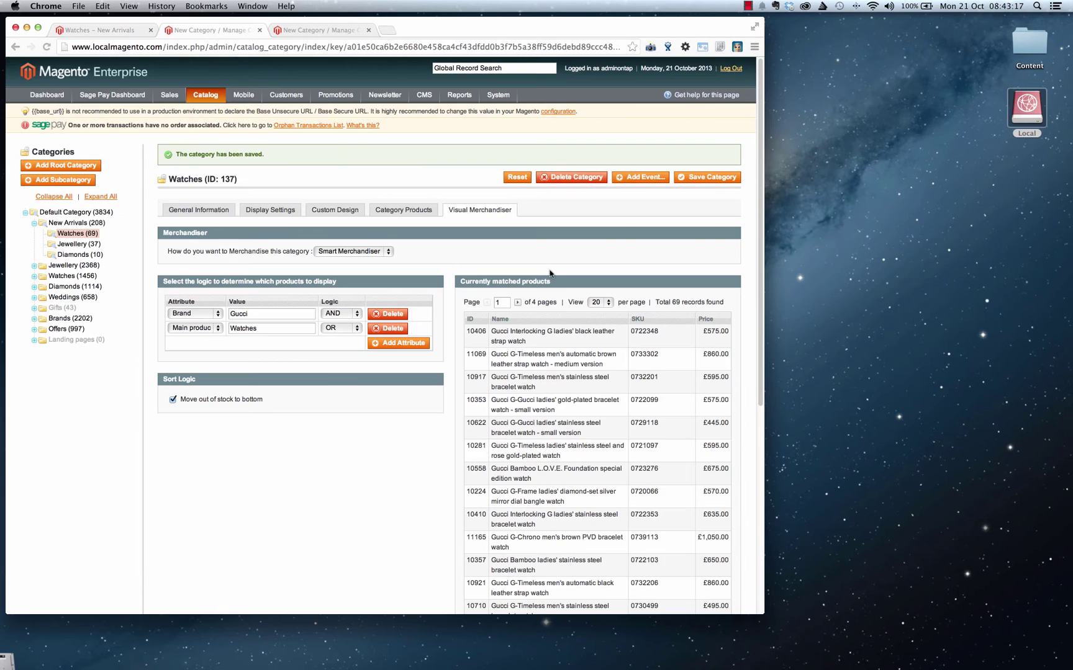
scroll(550, 274, "down", 10)
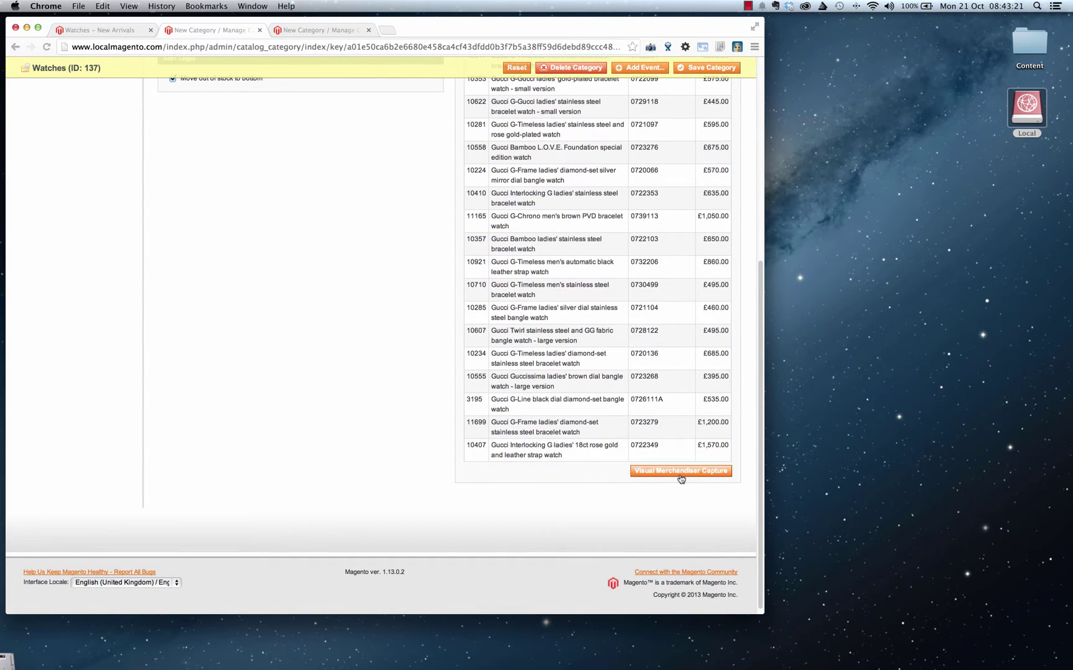
left_click(680, 478)
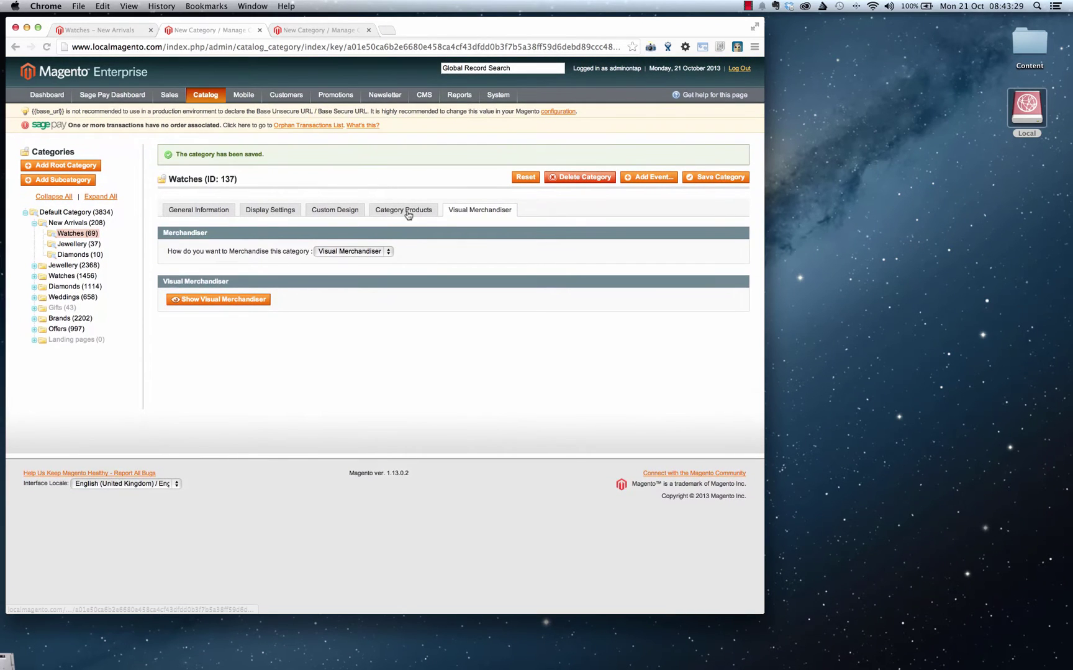
left_click(406, 211)
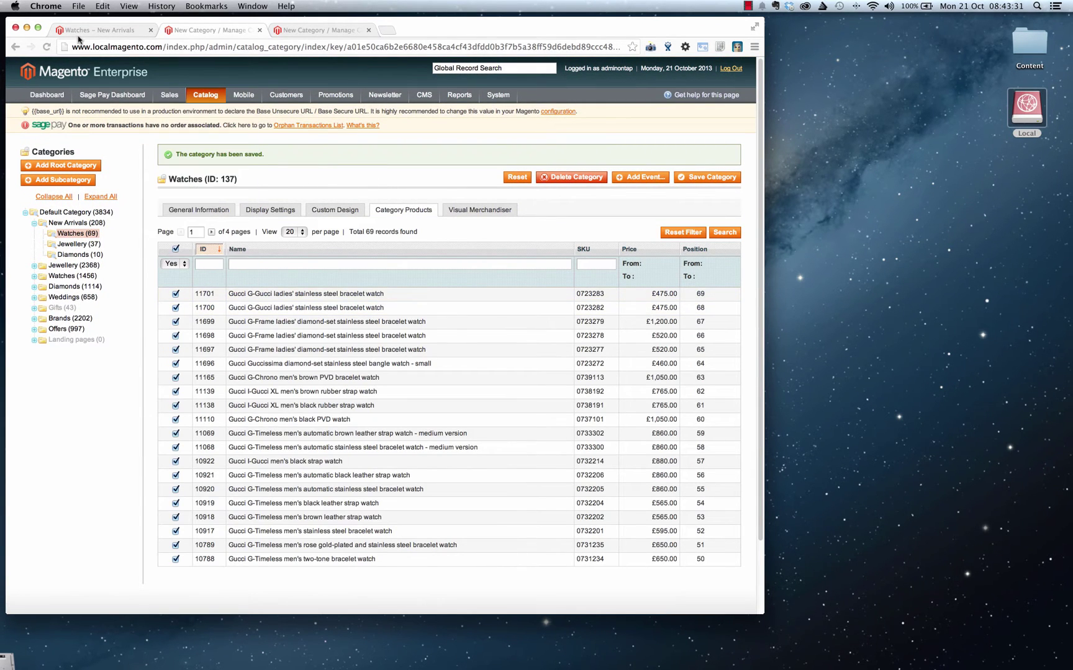
left_click(97, 31)
key("super+r")
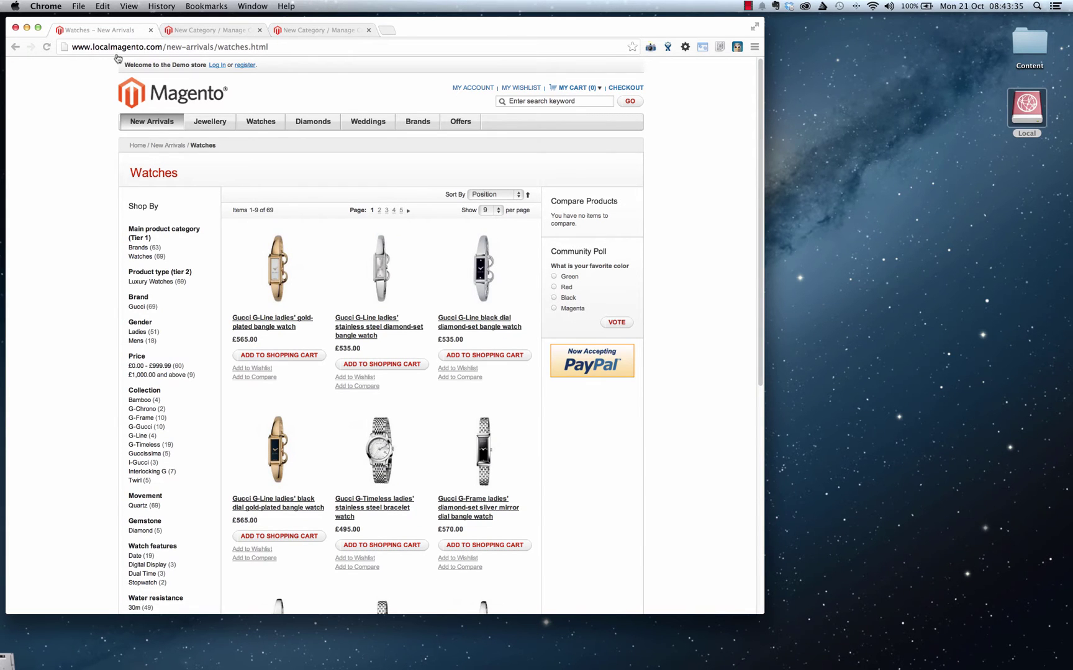
scroll(326, 366, "down", 5)
scroll(399, 427, "up", 5)
scroll(397, 433, "down", 1)
left_click(210, 30)
Step: In the Watches merchandiser, drag the stainless steel G-Line bangle watch into first place and save
left_click(471, 211)
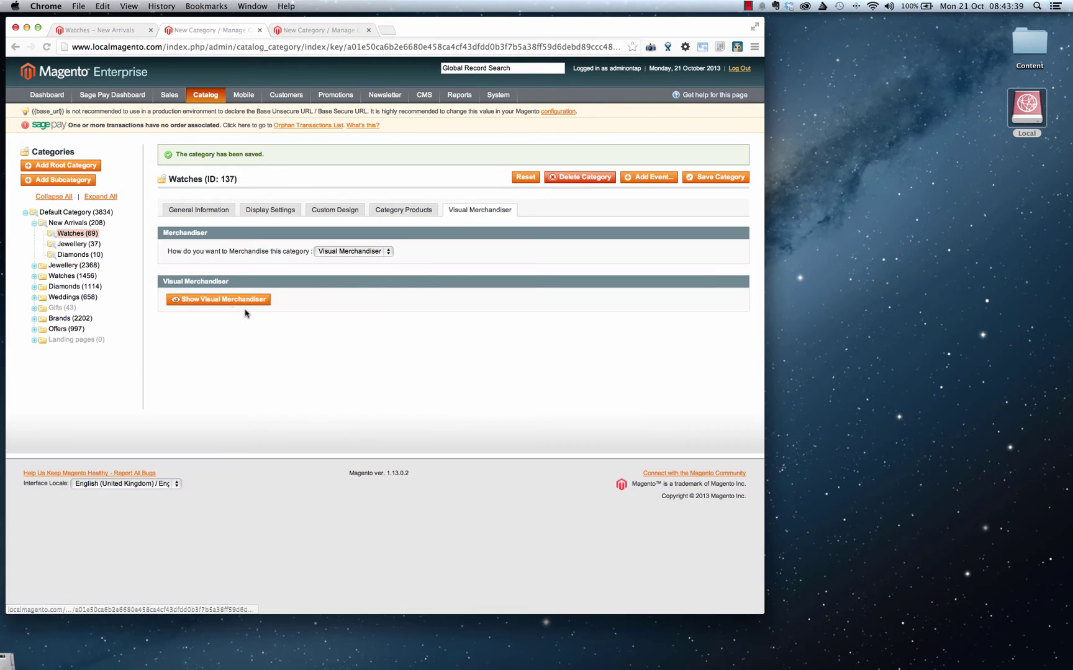
left_click(220, 305)
left_click_drag(272, 19, 687, 36)
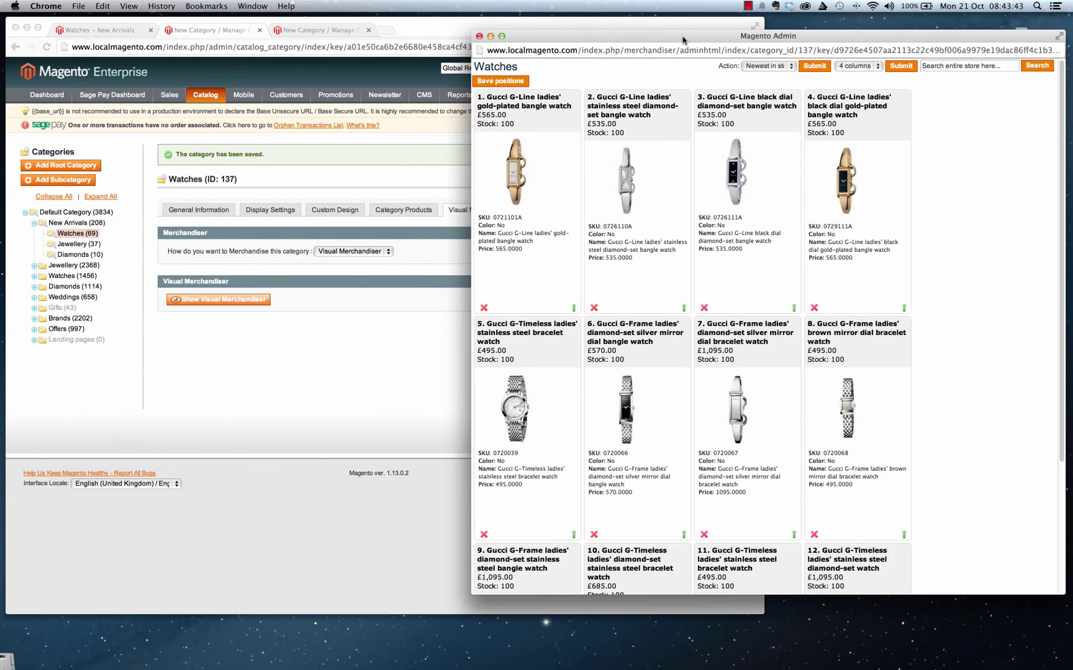
left_click_drag(633, 95, 515, 103)
left_click(497, 82)
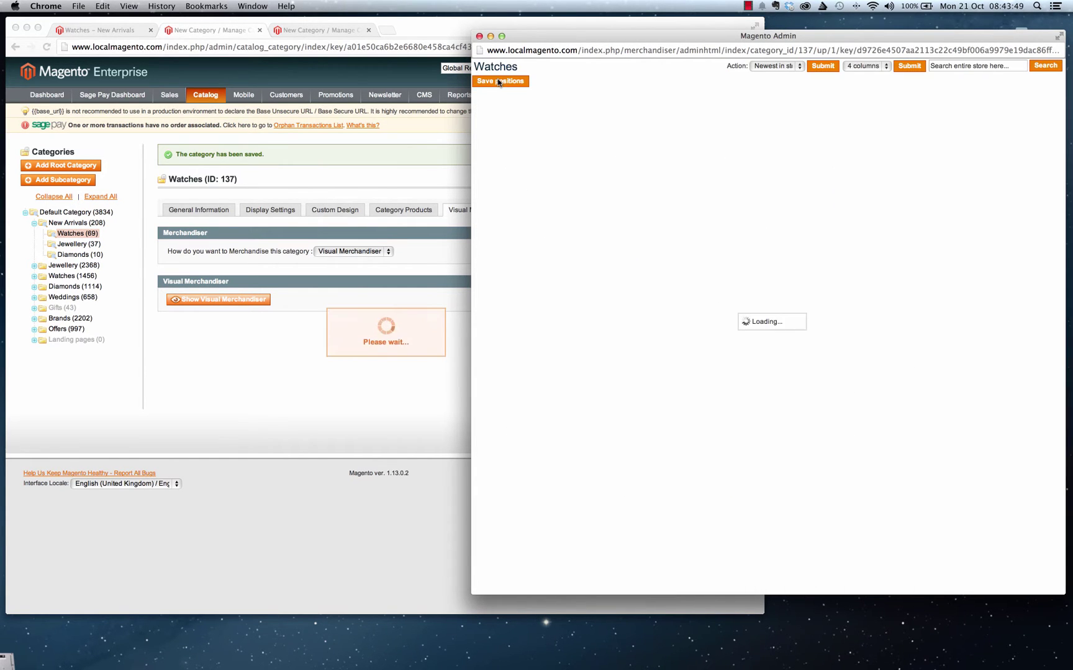
Step: Reload the storefront Watches page to check the new product order, then return to the localmagento admin
left_click(92, 33)
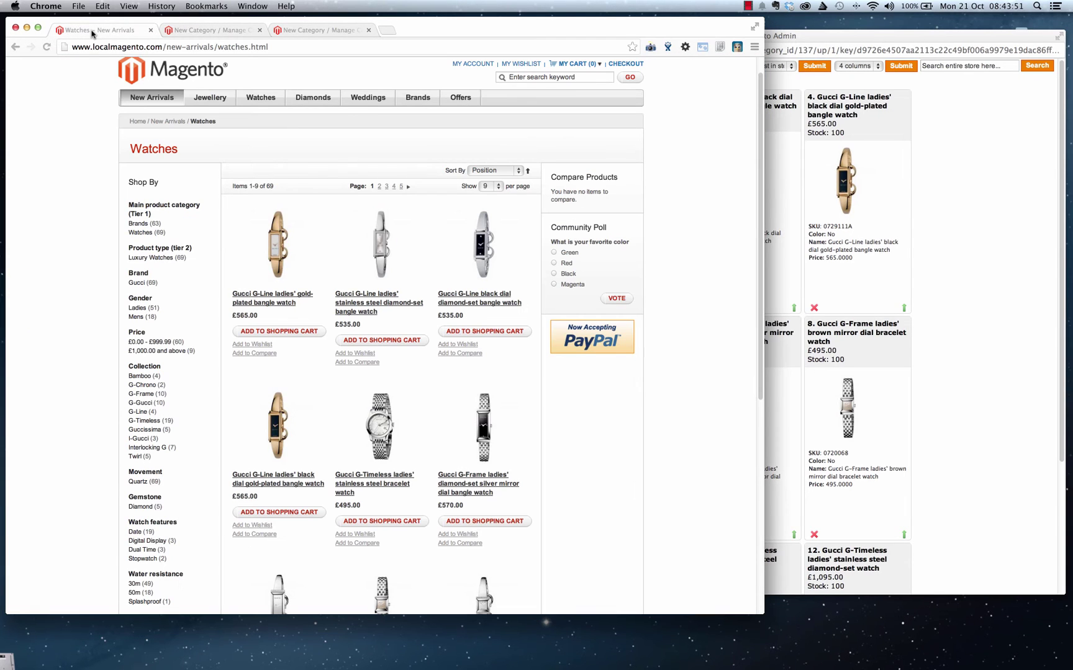
key("super+r")
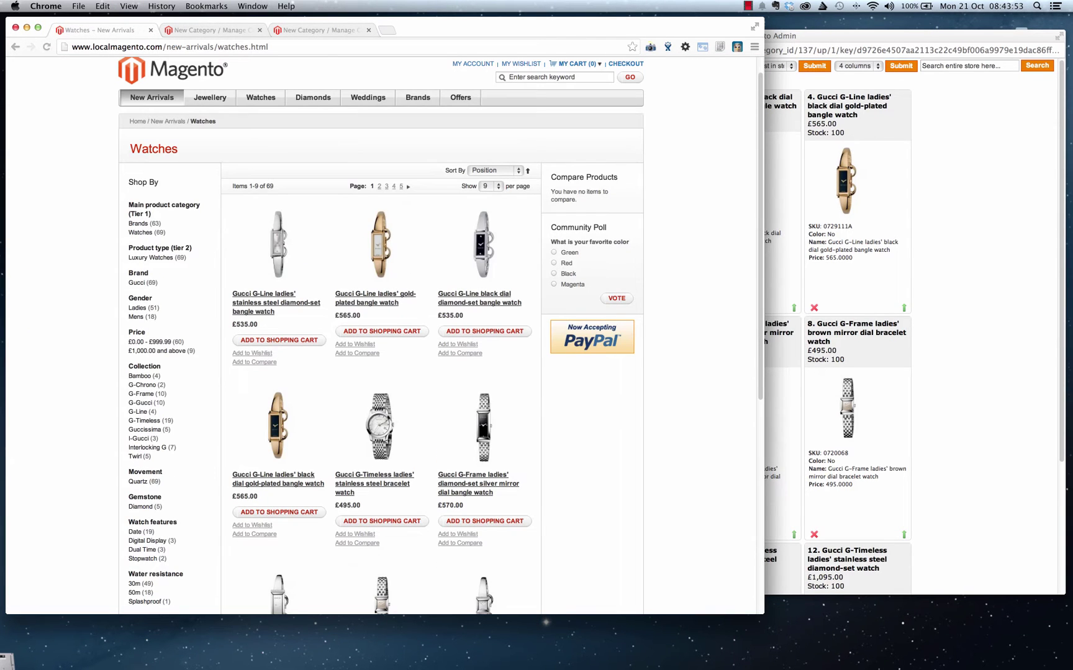
left_click(319, 34)
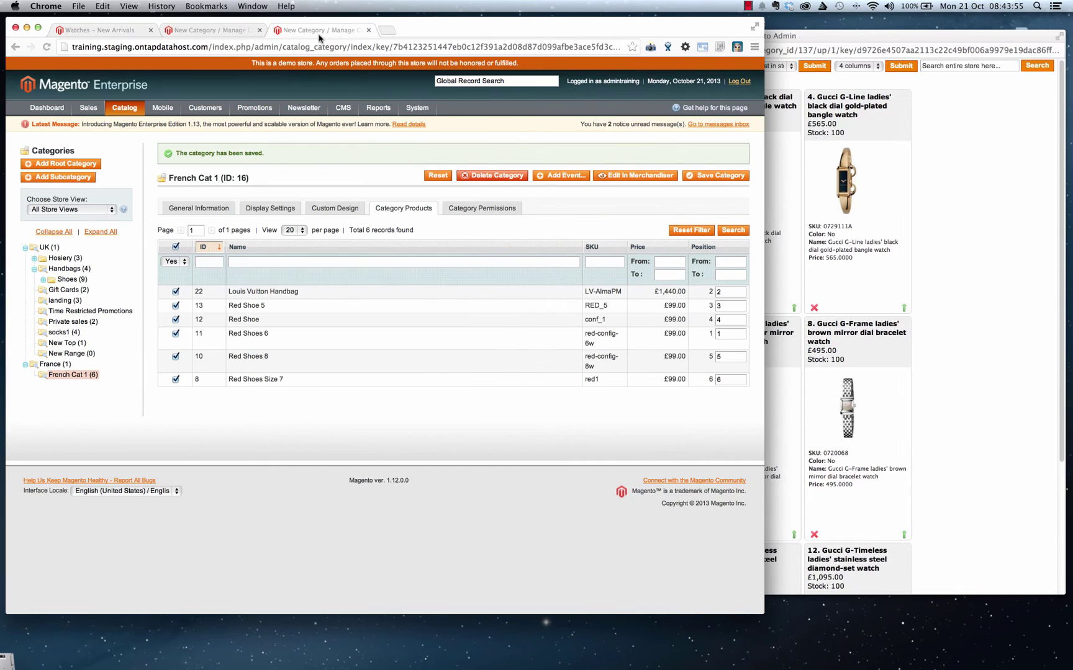
mouse_move(417, 110)
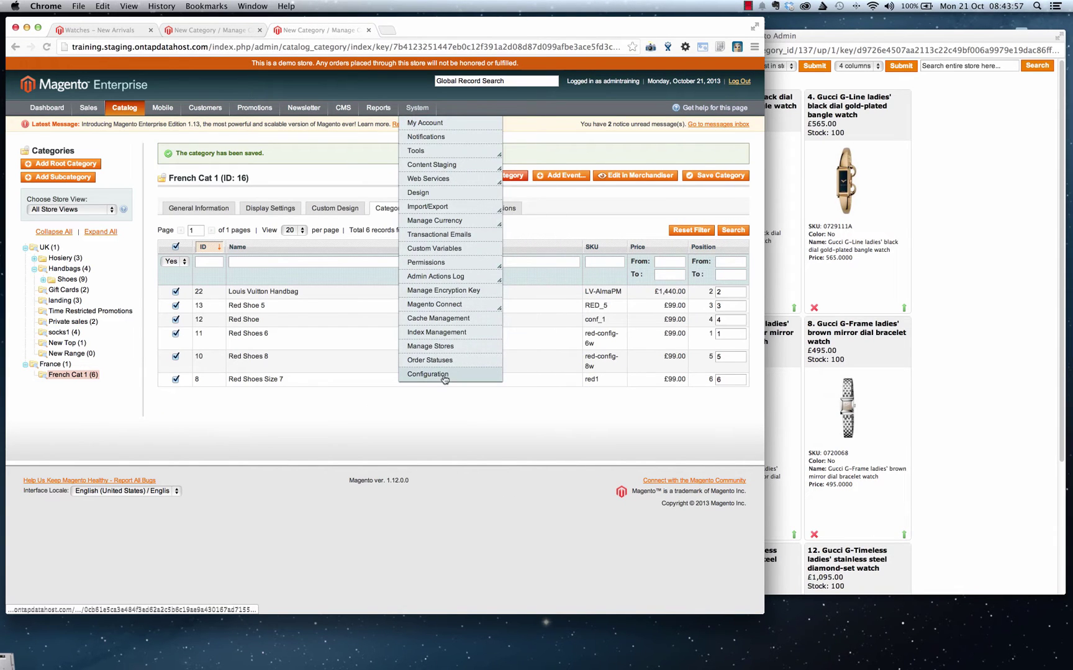
left_click(239, 33)
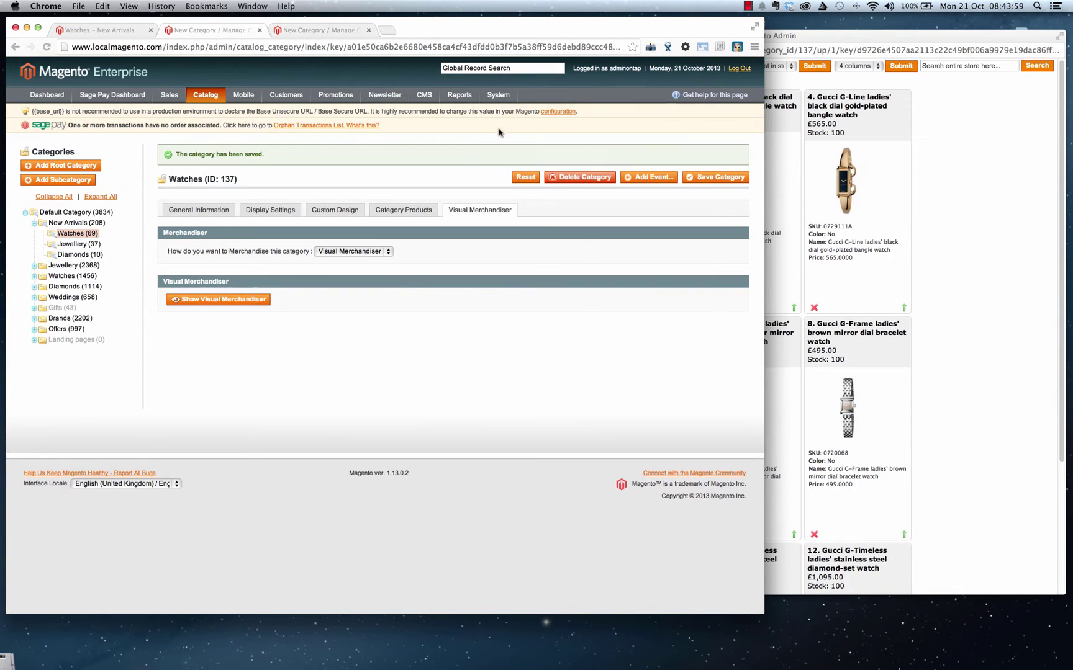
Step: Go to System Configuration and open the Visual Merchandiser section
mouse_move(498, 94)
left_click(504, 375)
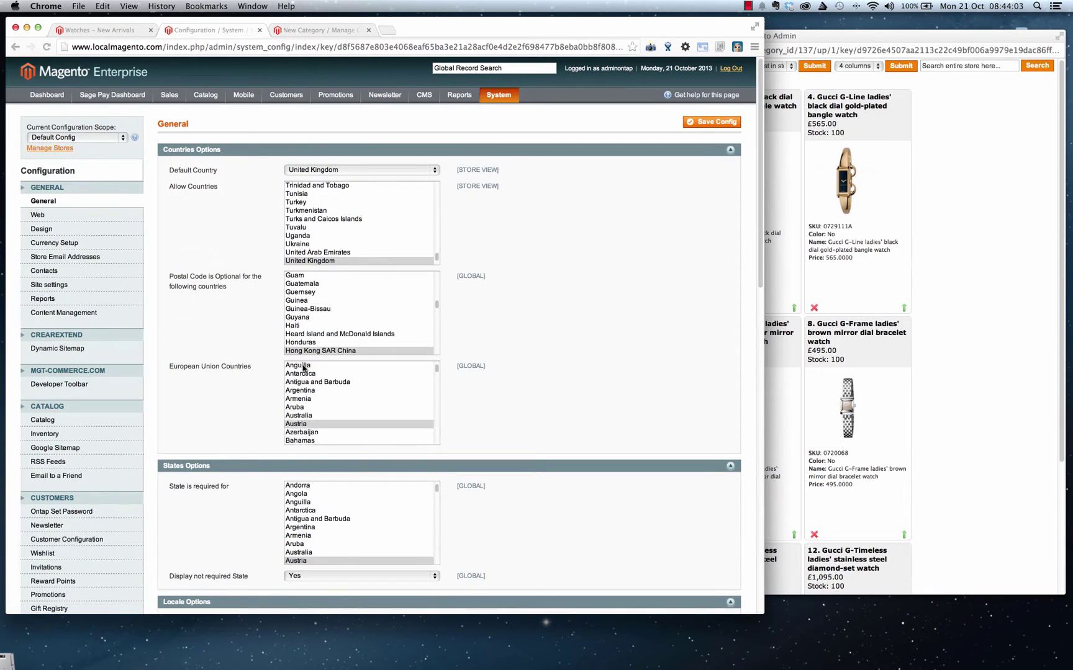
scroll(202, 394, "down", 15)
left_click(56, 432)
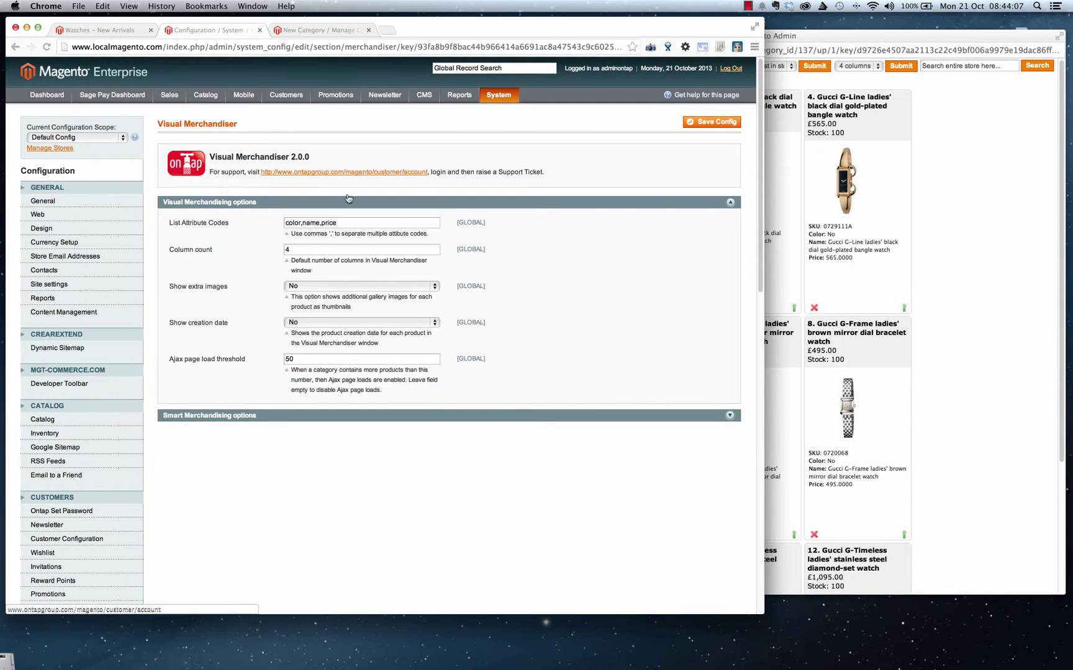
Step: Set Show extra images to Yes, change List Attribute Codes to name,price,brand, and save
left_click(314, 287)
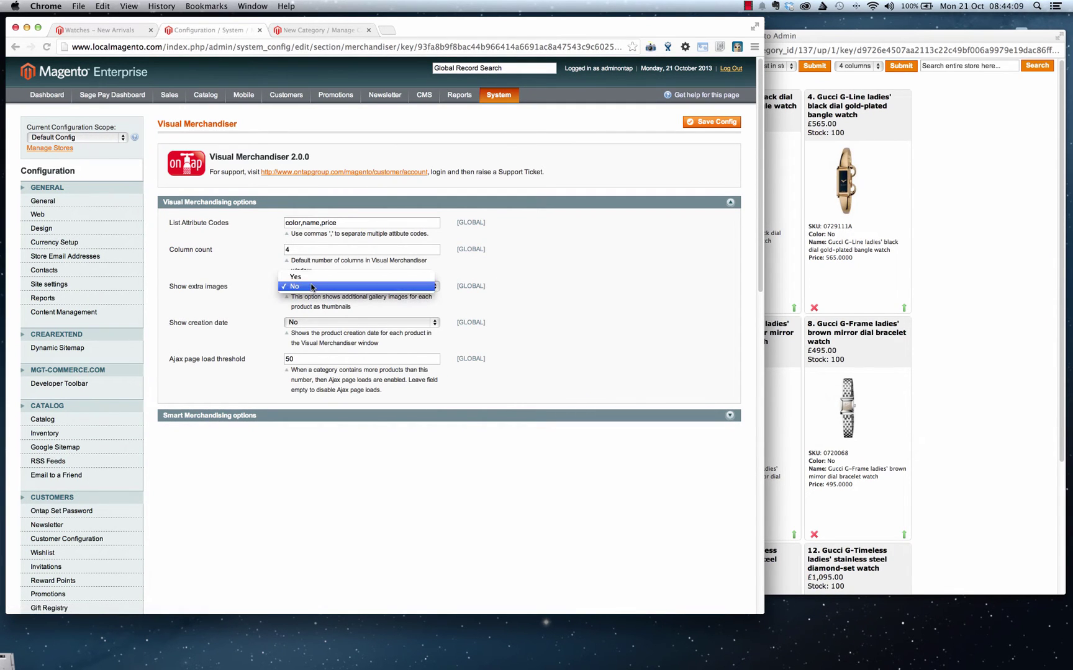
left_click(315, 278)
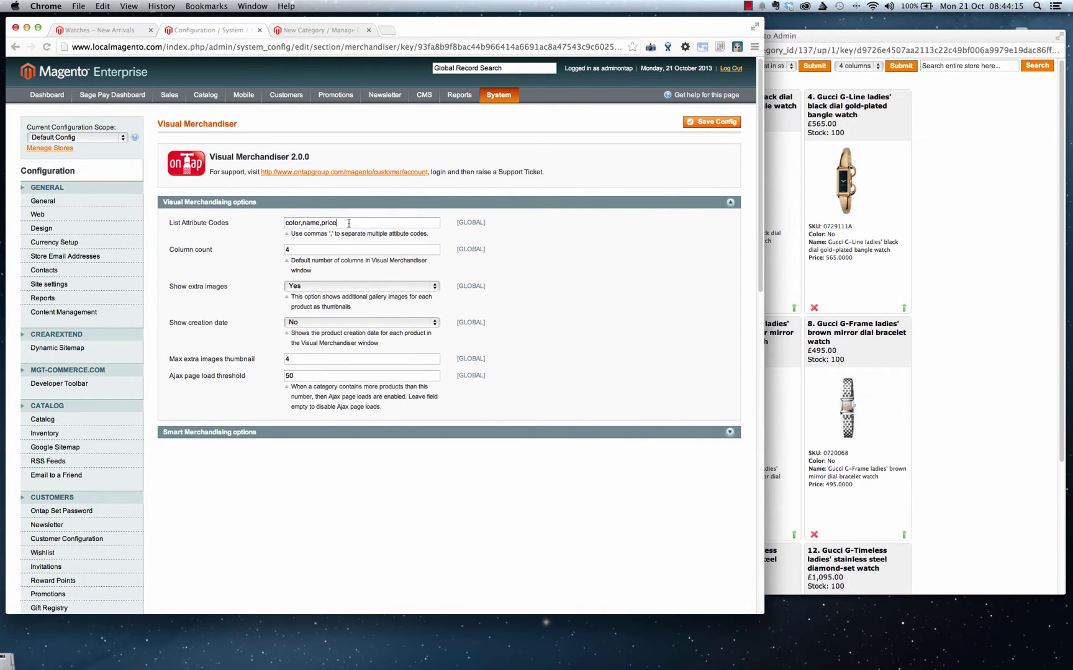
type(",brand")
left_click_drag(302, 224, 284, 223)
key("super+x")
left_click(711, 124)
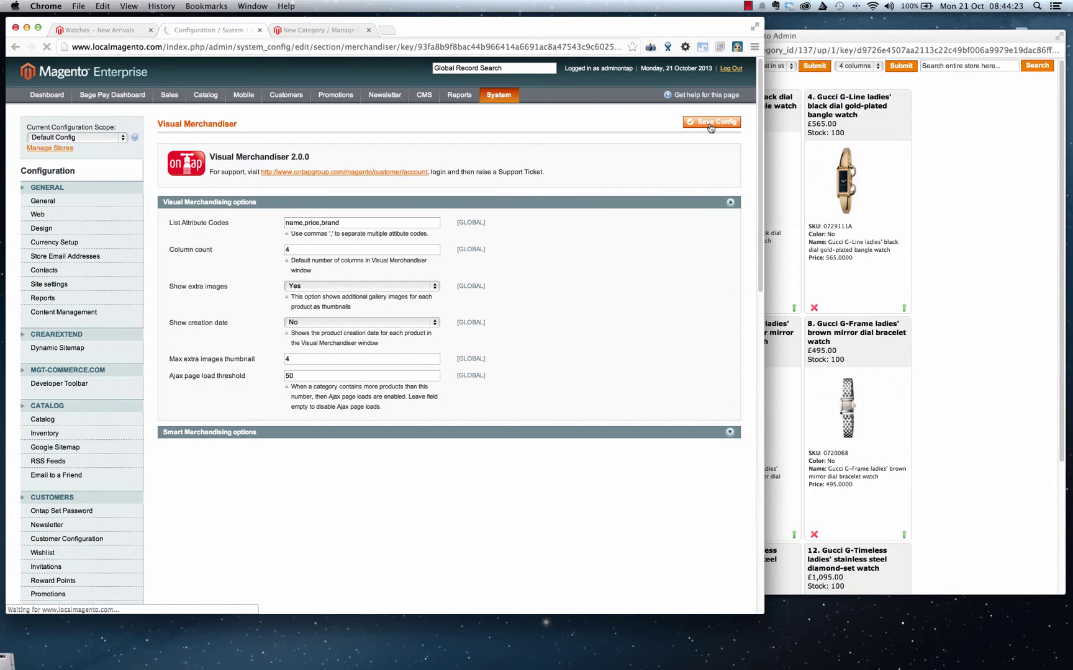
Step: Close the merchandiser window and open the Watches category under New Arrivals in Manage Categories
left_click(884, 43)
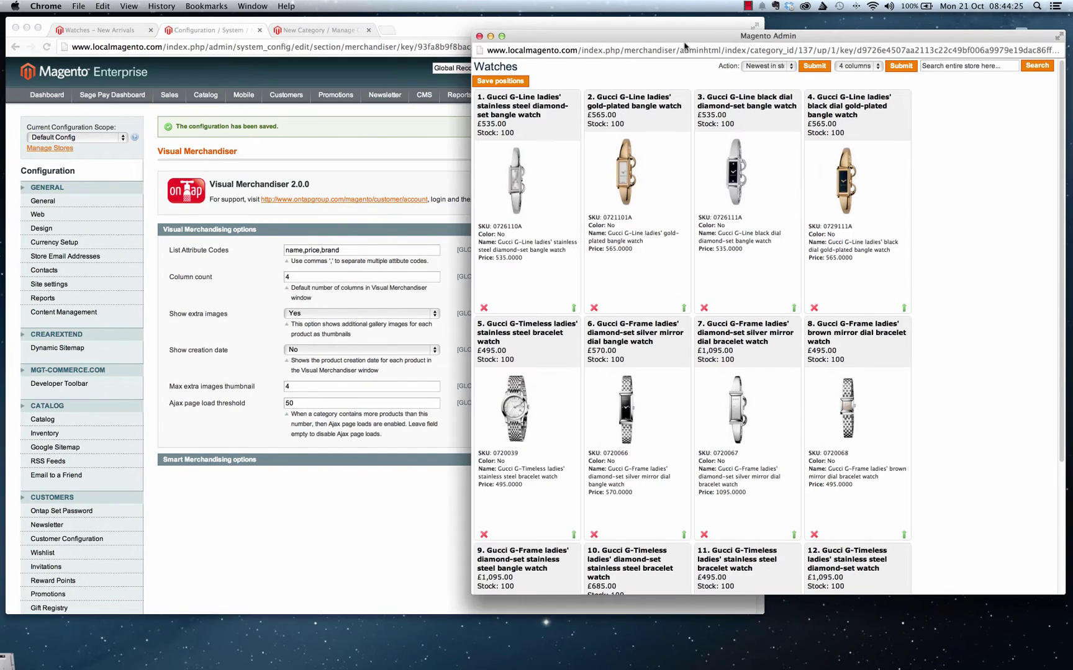
left_click(479, 36)
left_click(118, 31)
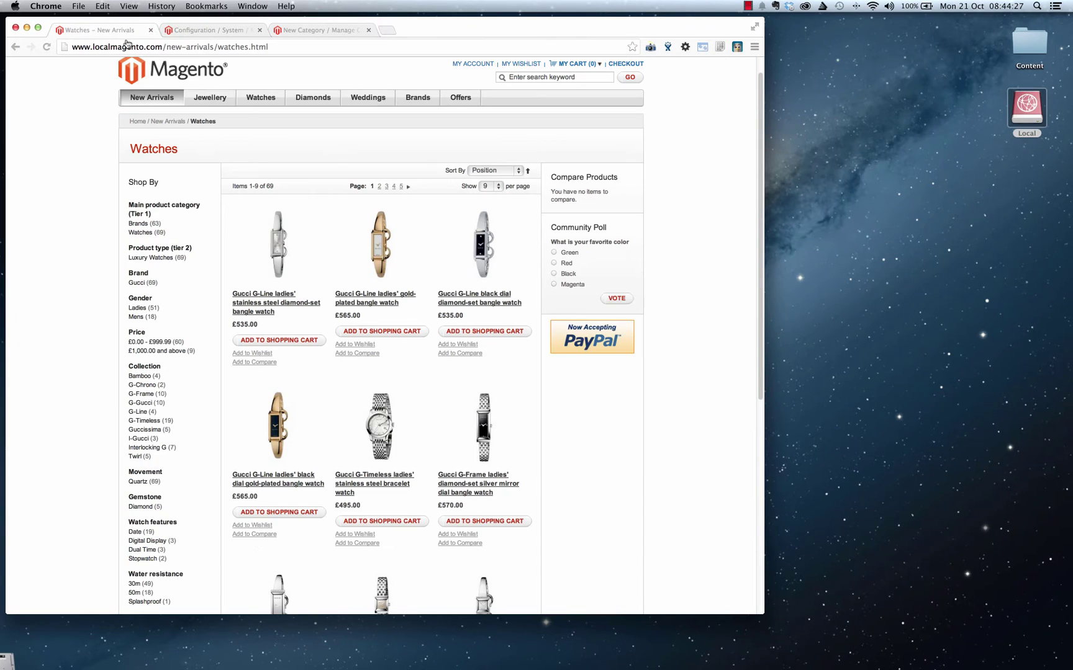
left_click(232, 32)
mouse_move(214, 118)
left_click(277, 135)
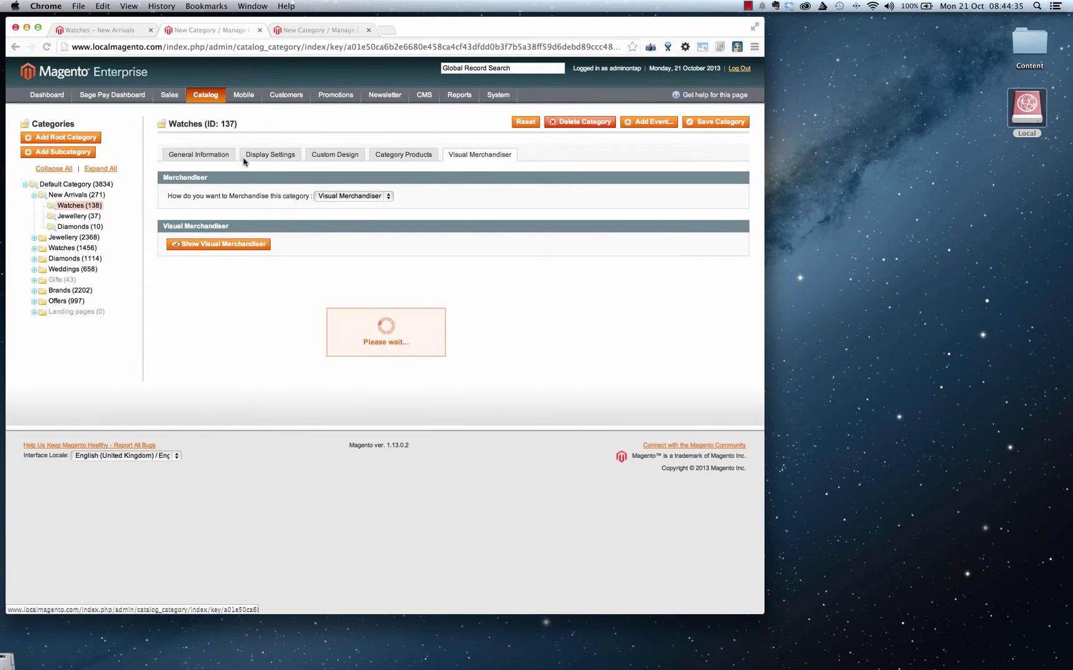
left_click(68, 206)
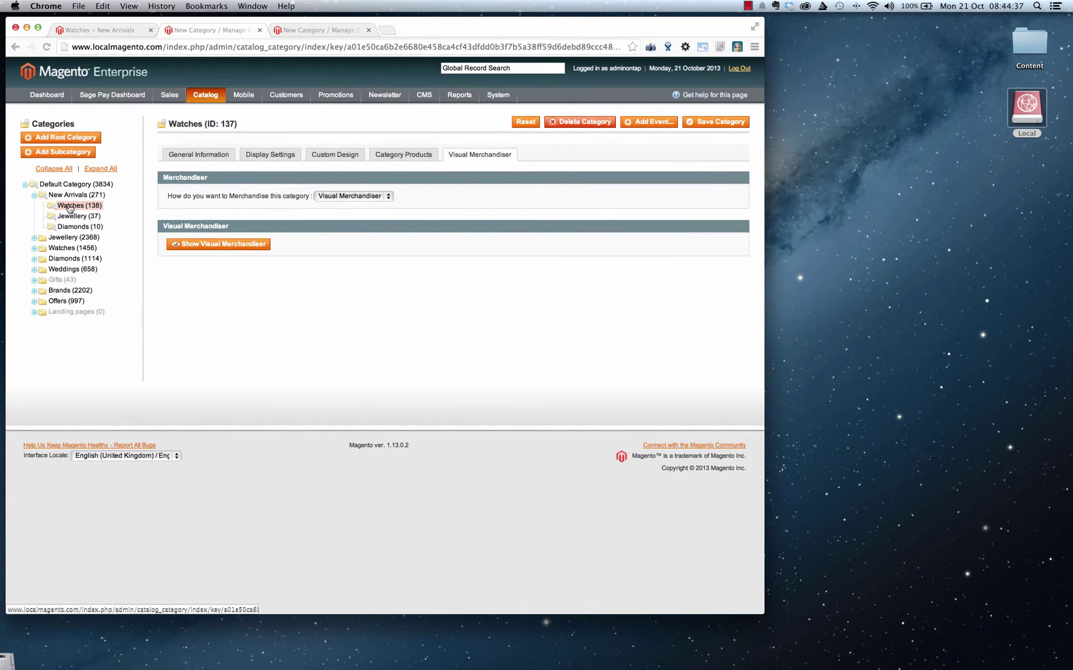
Step: Browse Watches in the Visual Merchandiser window, then compare with Jewellery and return to Watches
left_click(216, 244)
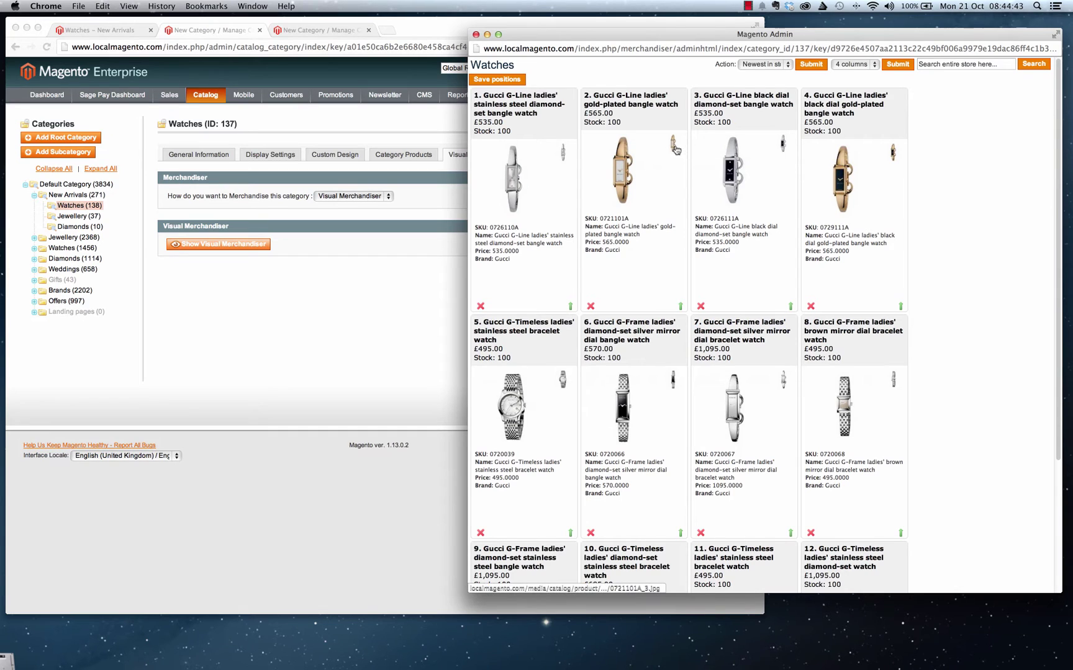
scroll(675, 150, "down", 5)
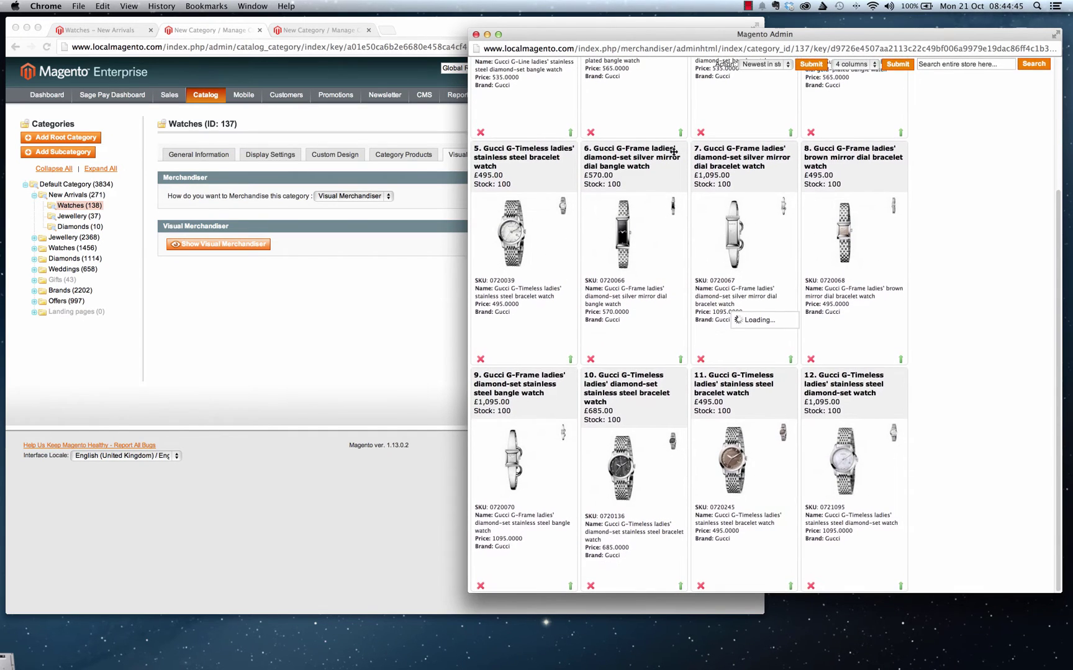
scroll(674, 153, "down", 4)
scroll(601, 147, "up", 3)
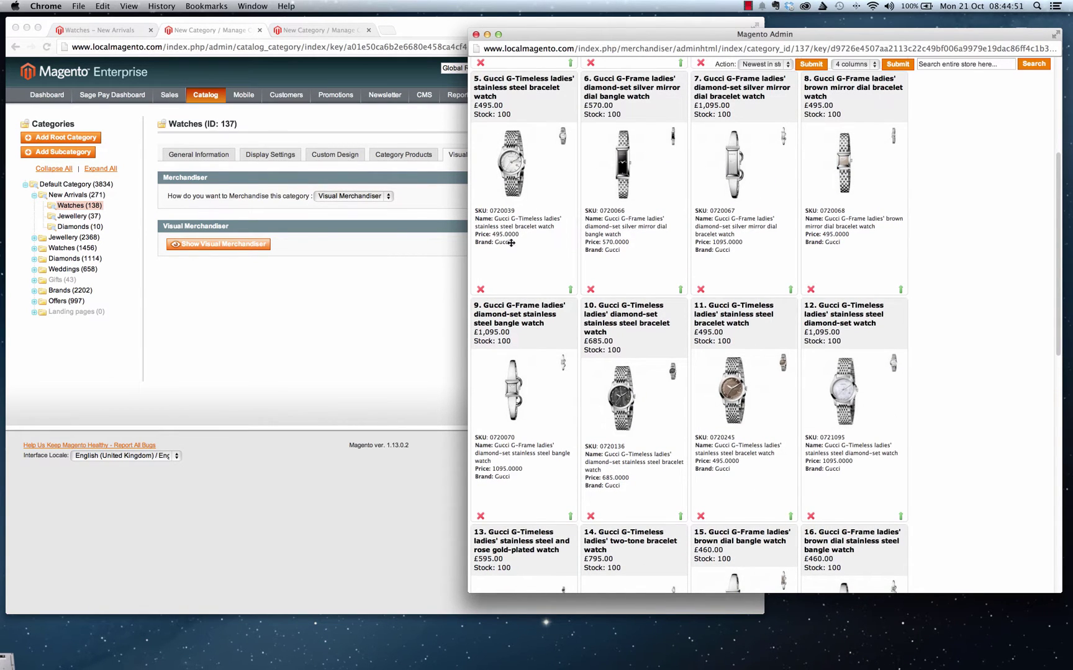
scroll(502, 186, "up", 3)
left_click(475, 35)
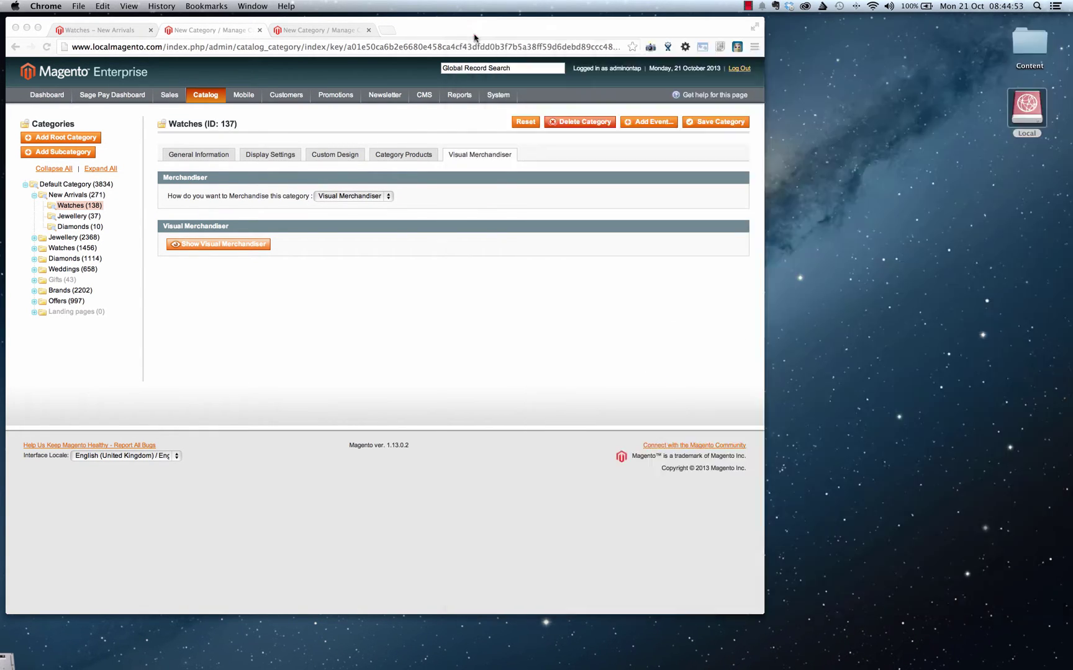
left_click(67, 216)
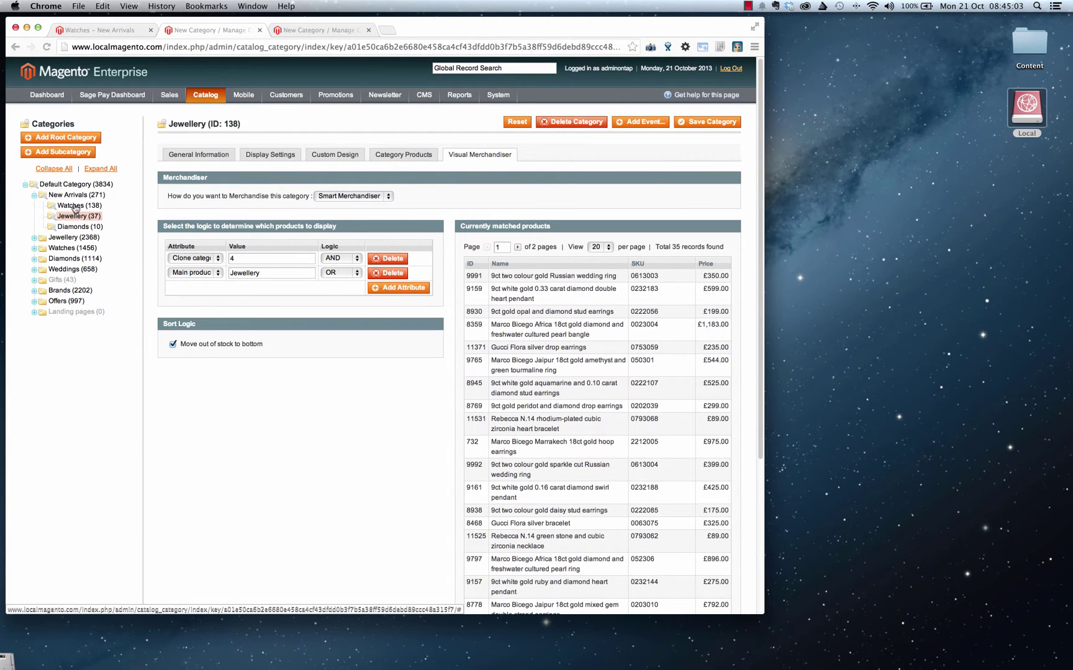
left_click(73, 207)
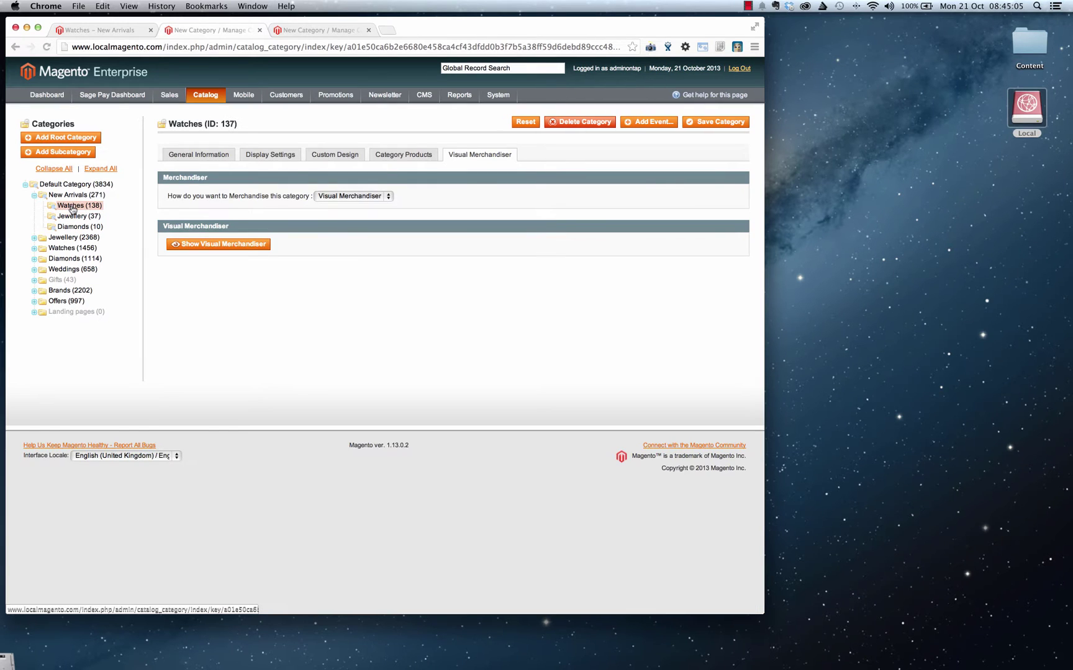
Step: Reopen the Watches Visual Merchandiser and submit the Mass Product Assignment action to get SKU entry
left_click(218, 243)
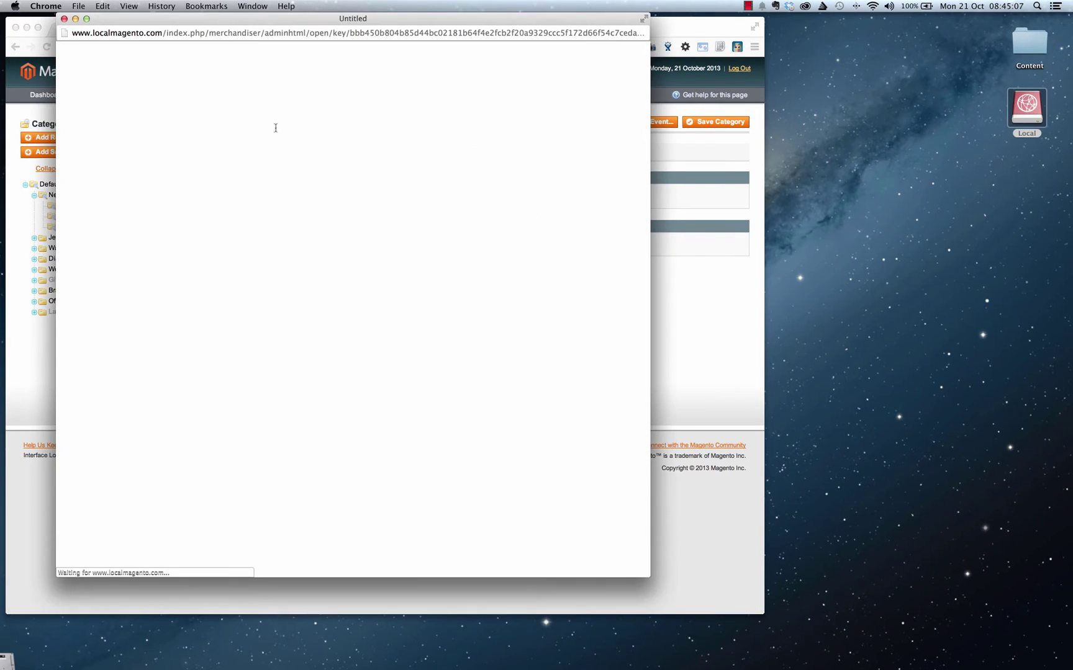
left_click_drag(271, 19, 635, 51)
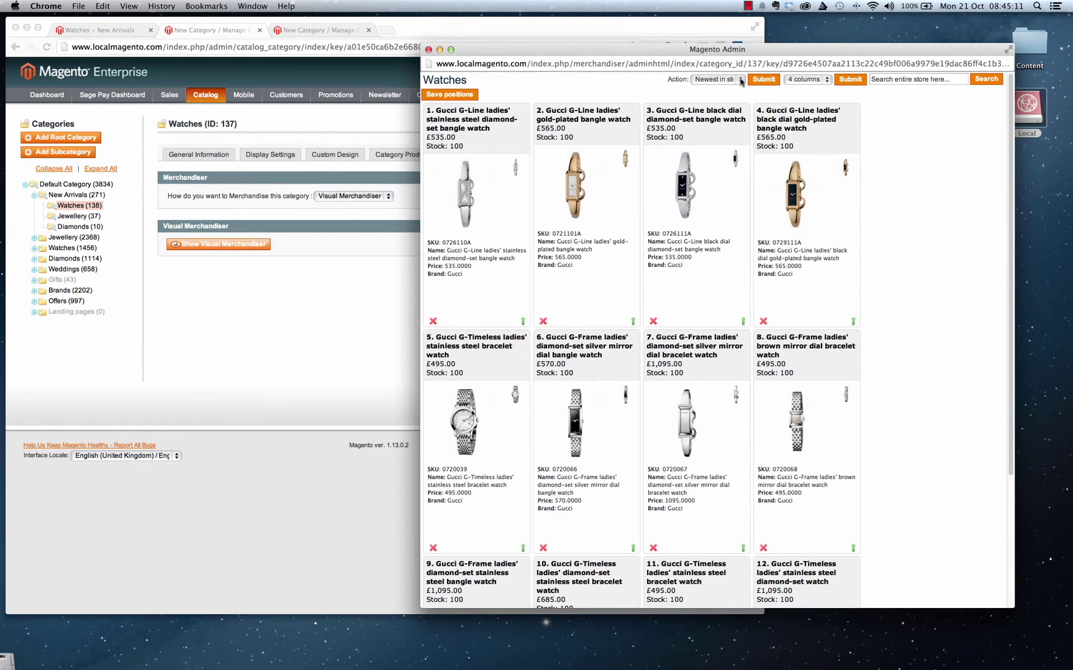
left_click(740, 81)
left_click(723, 97)
left_click(764, 80)
left_click_drag(595, 53, 643, 36)
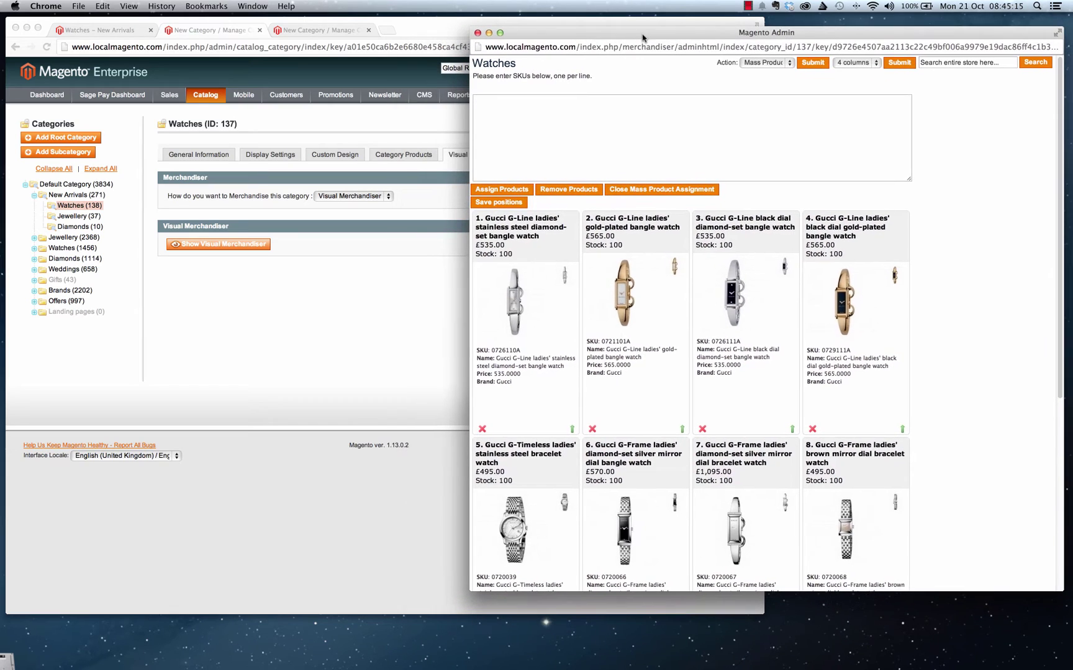
Step: Paste SKUs 0393022, 0523009 and 733605, assign them to Watches, and save the positions
left_click(242, 66)
mouse_move(200, 95)
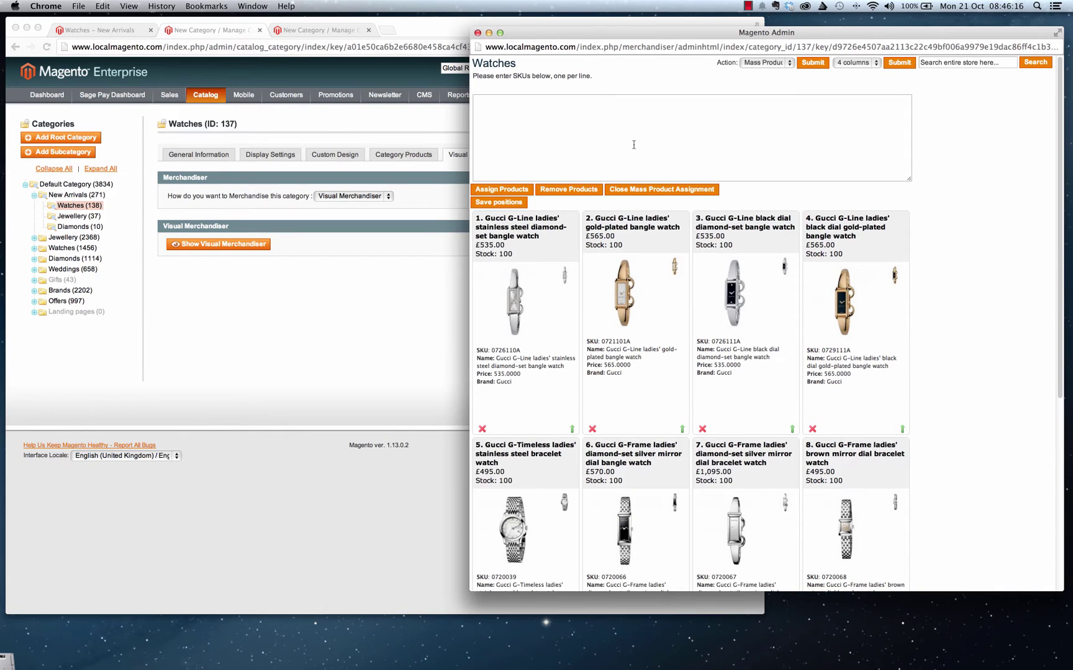
key("super+v")
left_click(504, 190)
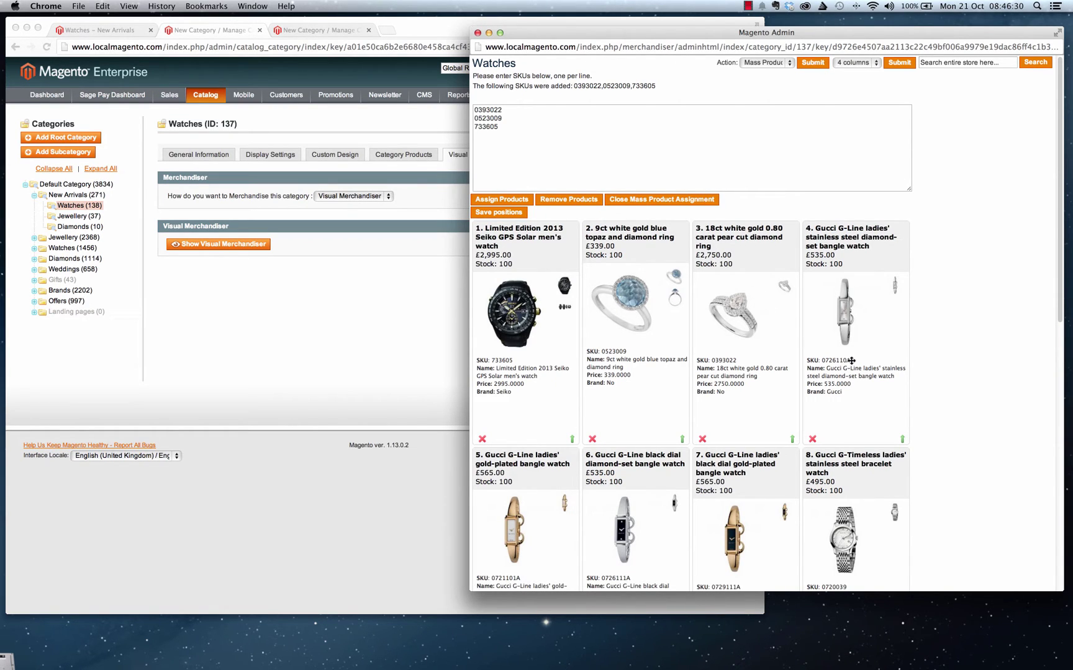
left_click(503, 214)
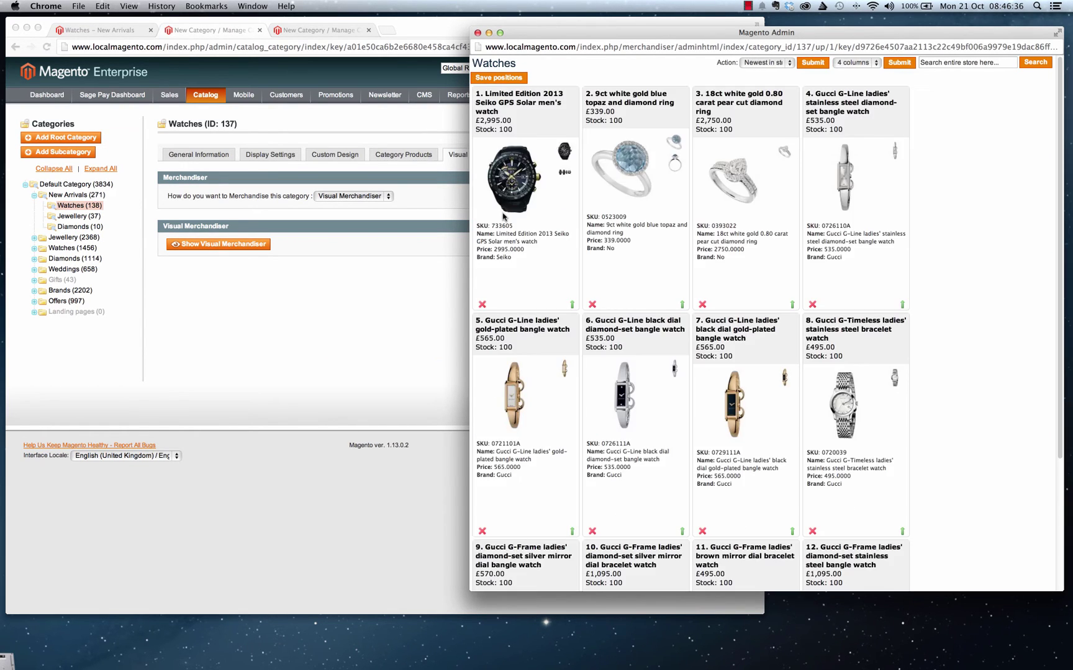
Step: Reload the storefront Watches page, then search 'wooden' and add the wooden bead bracelet to Watches
left_click(78, 31)
left_click(46, 48)
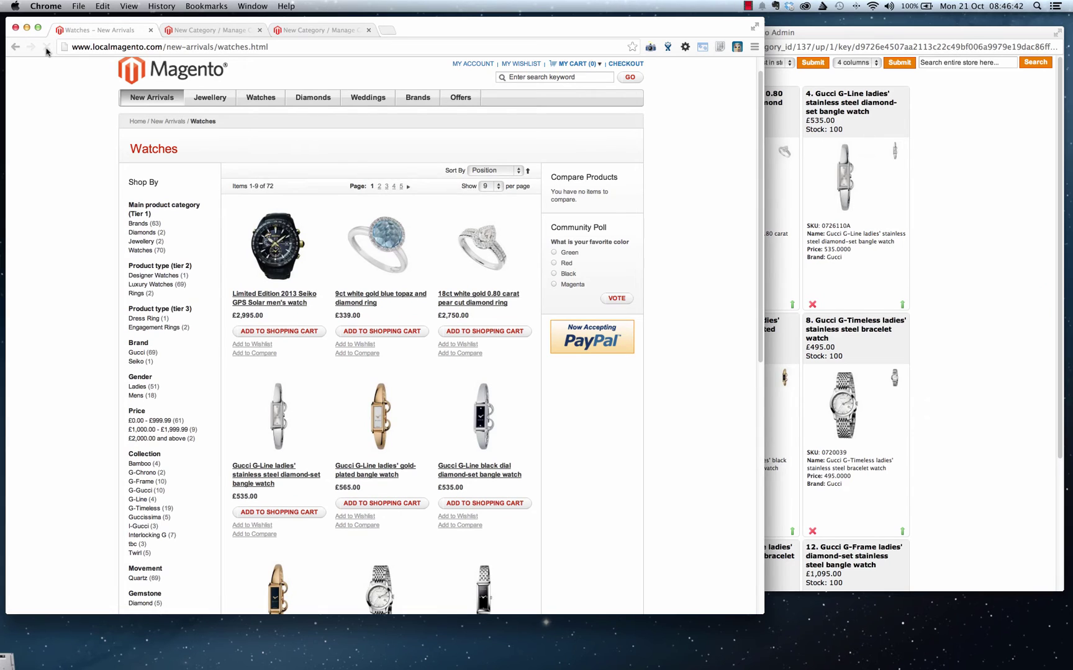
left_click(996, 151)
left_click(938, 63)
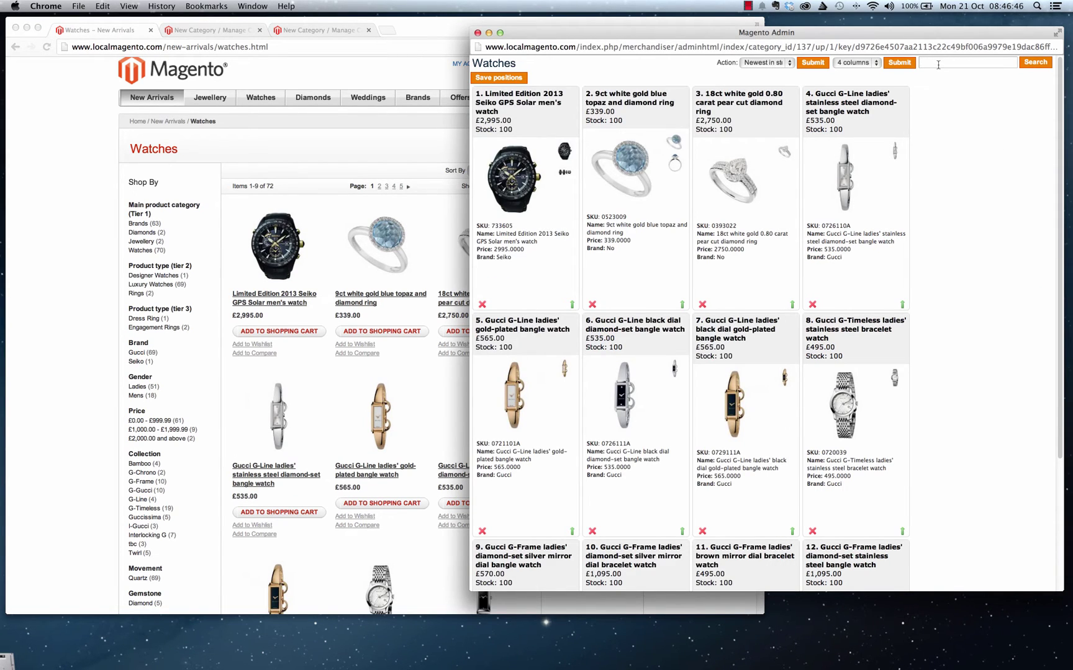
type("wooden")
left_click(1035, 63)
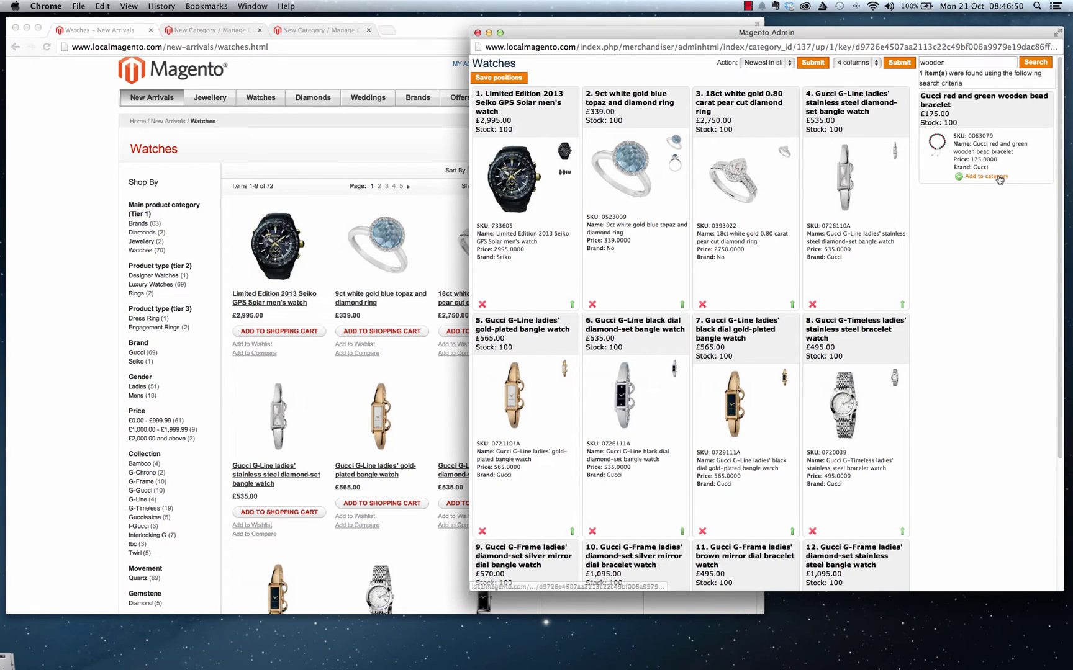
left_click(987, 177)
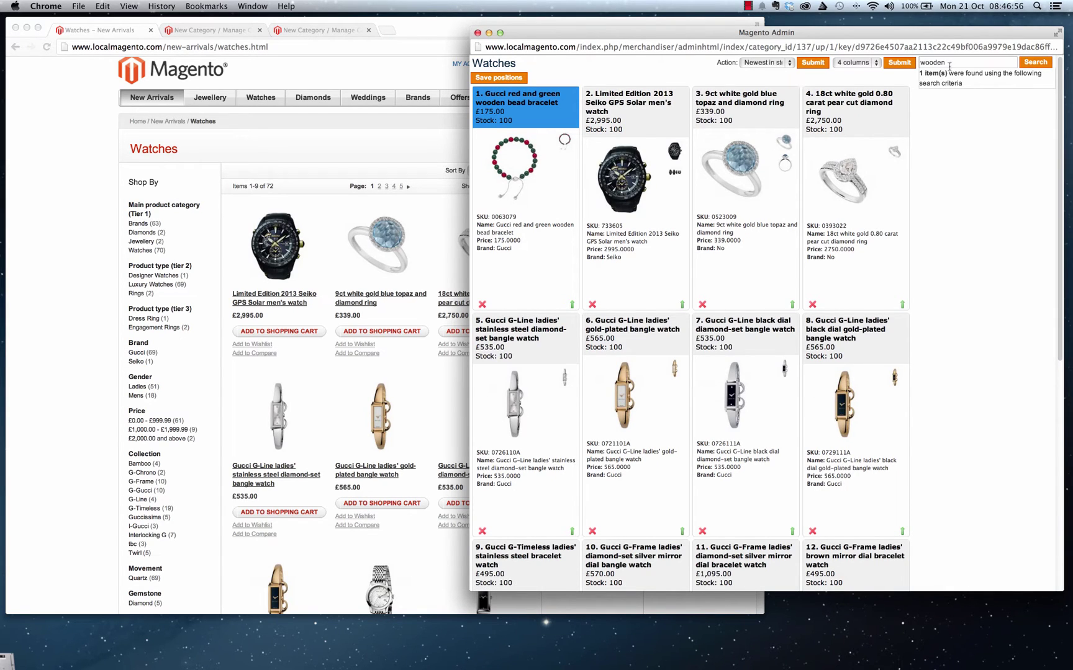
Step: Search 'bangle' and add the diamond flower cluster and two colour gold plated bangles
left_click_drag(950, 64, 900, 59)
type("bangle")
left_click(1028, 64)
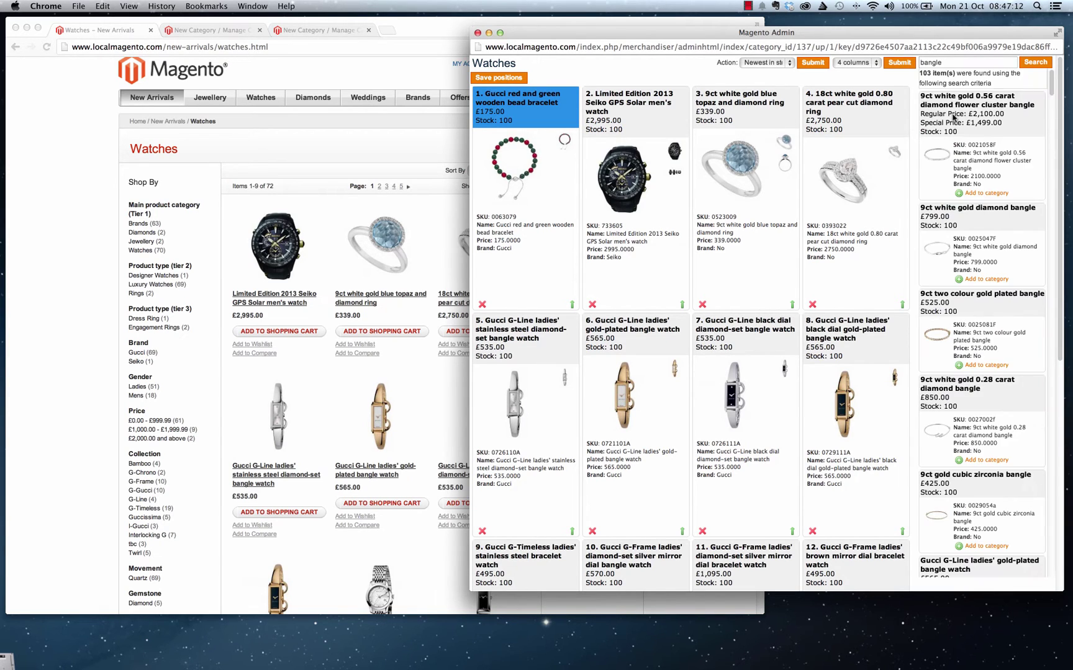
left_click(986, 193)
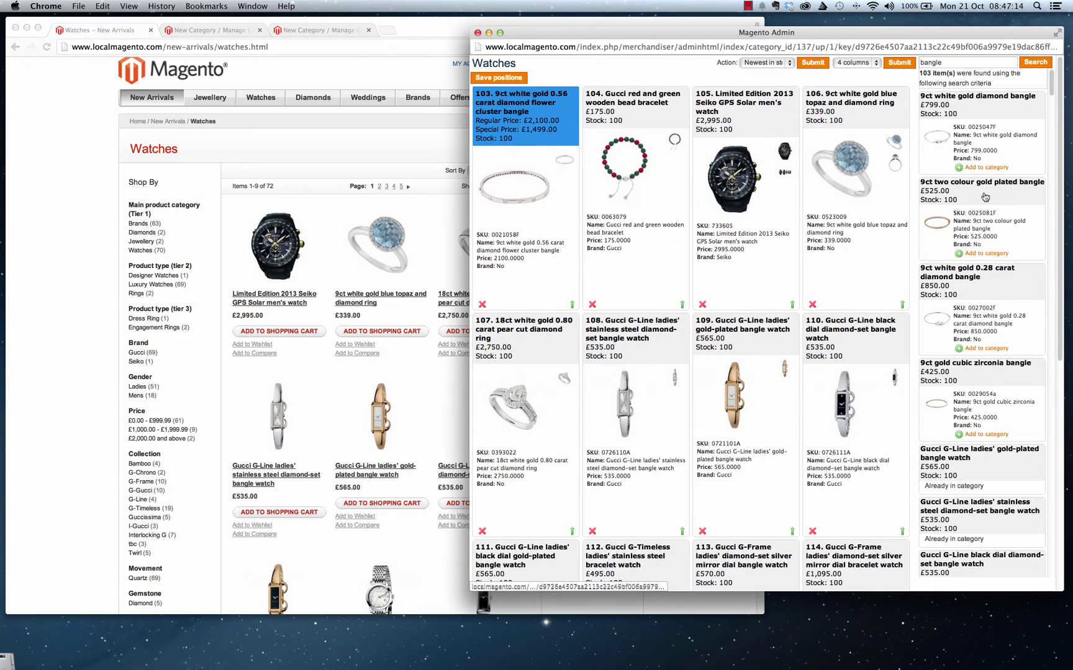
left_click(982, 254)
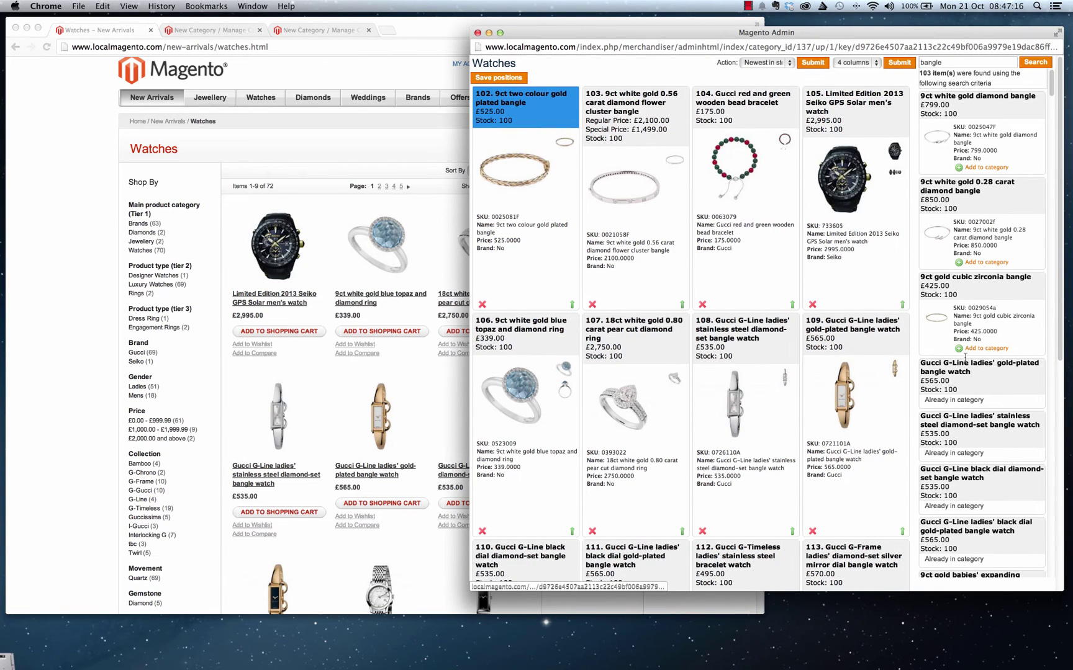
scroll(979, 351, "down", 3)
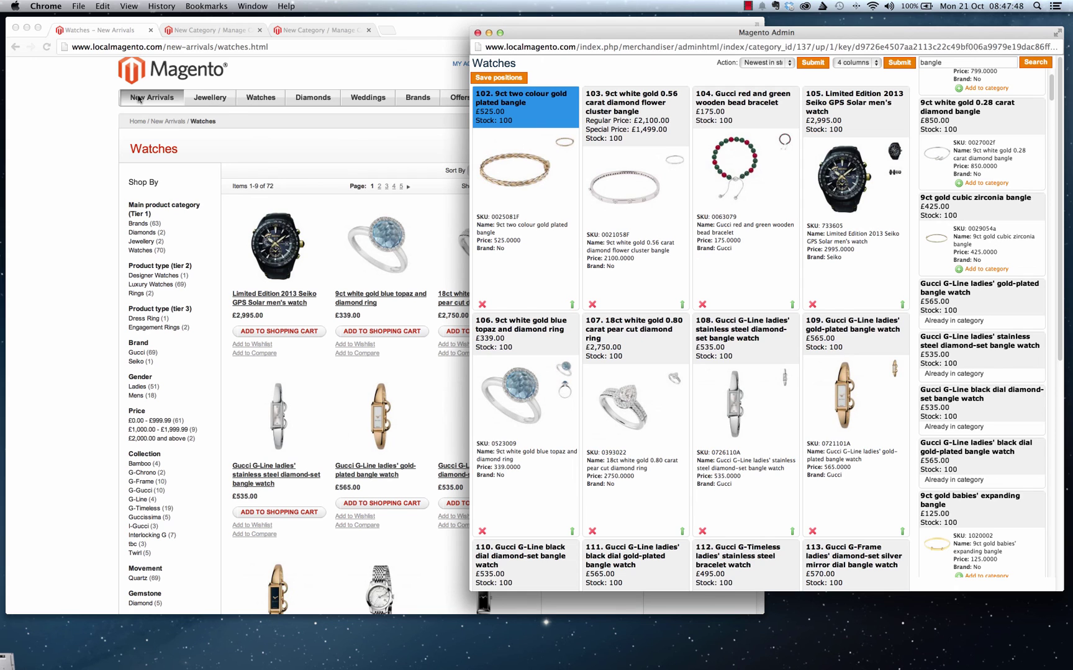
Step: Review the indexes in System > Index Management
left_click(160, 60)
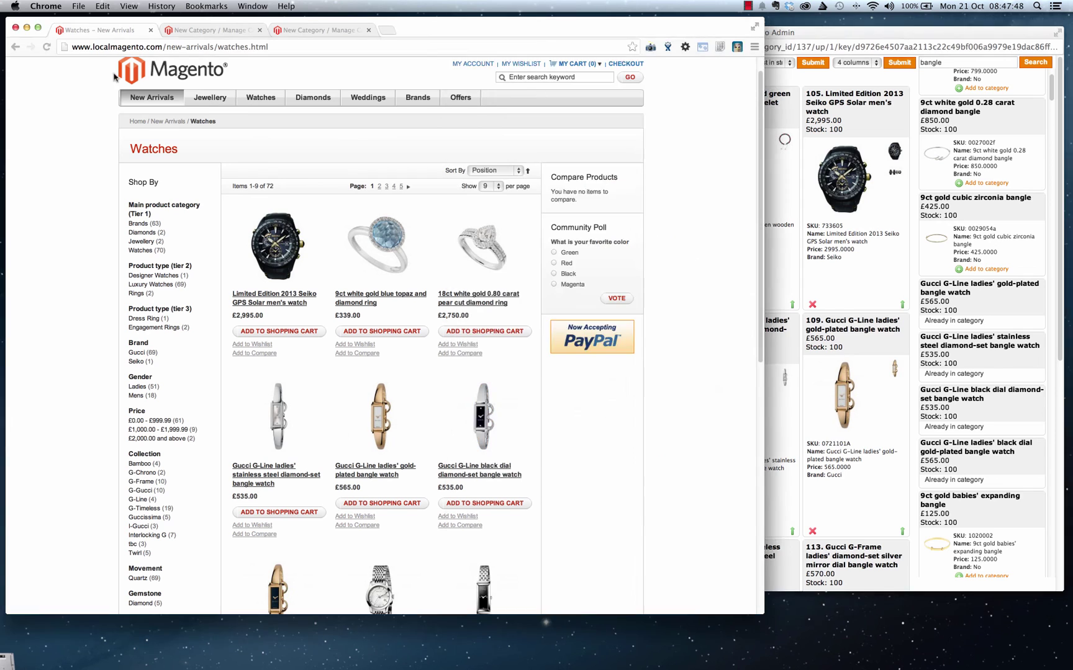
left_click(208, 30)
mouse_move(498, 95)
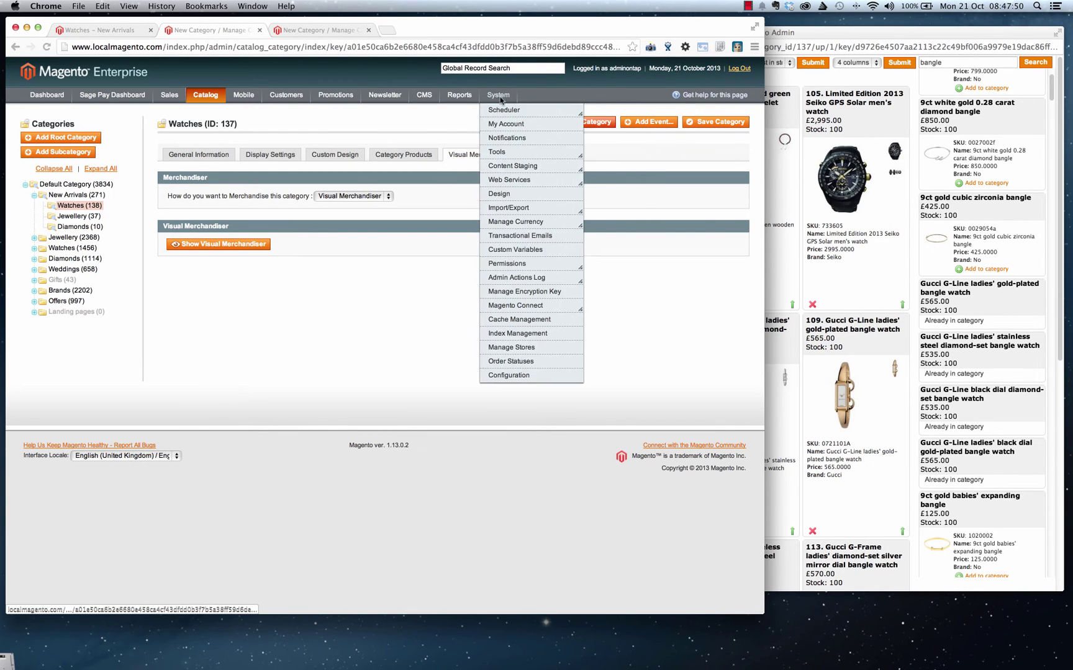
left_click(508, 335)
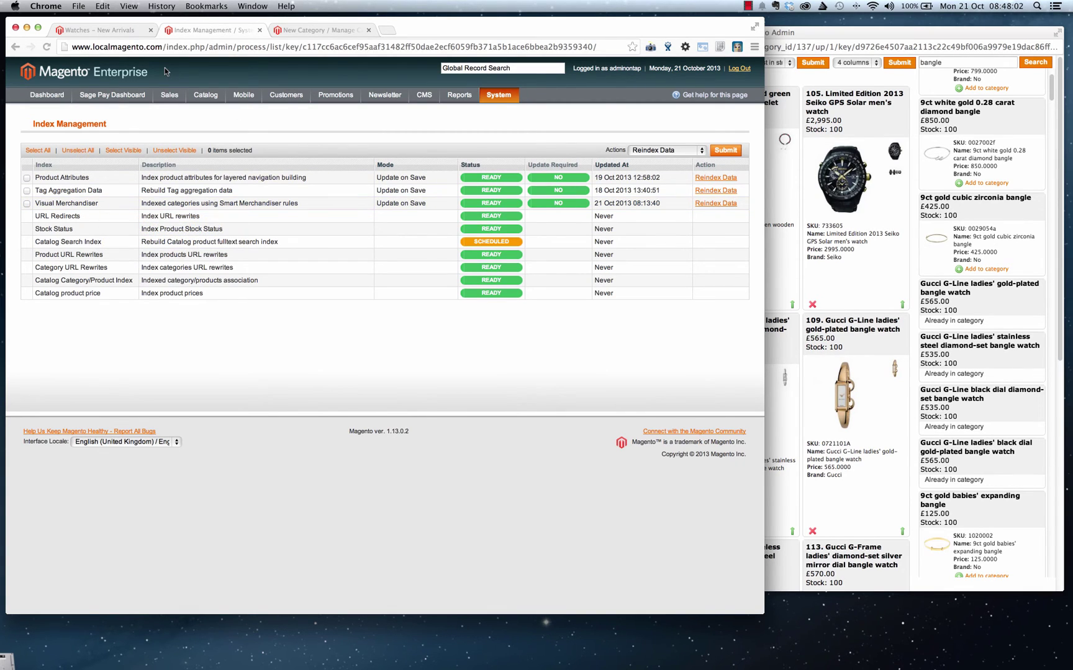
Step: Open Manage Categories and select Jewellery under New Arrivals to view its Smart Merchandiser rules
mouse_move(200, 95)
mouse_move(211, 124)
left_click(281, 134)
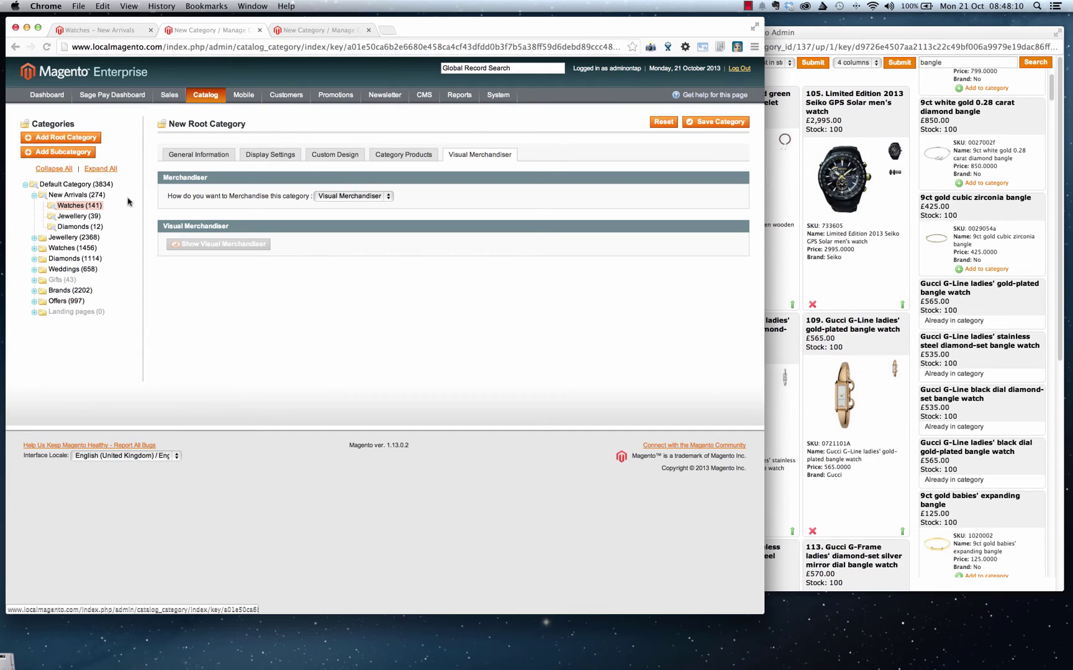
left_click(72, 217)
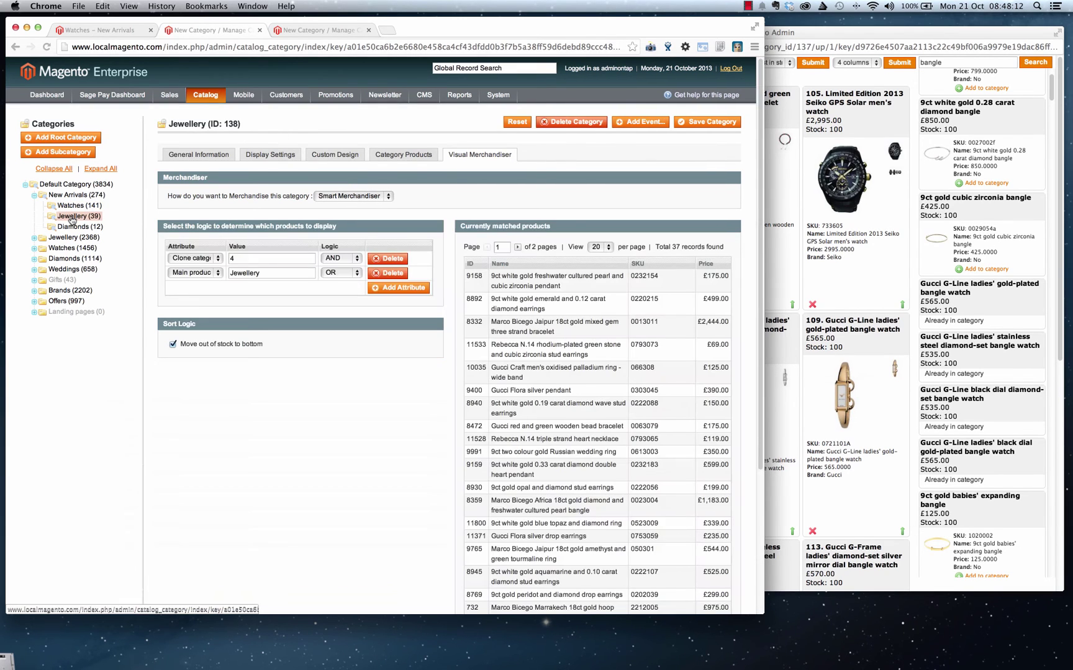